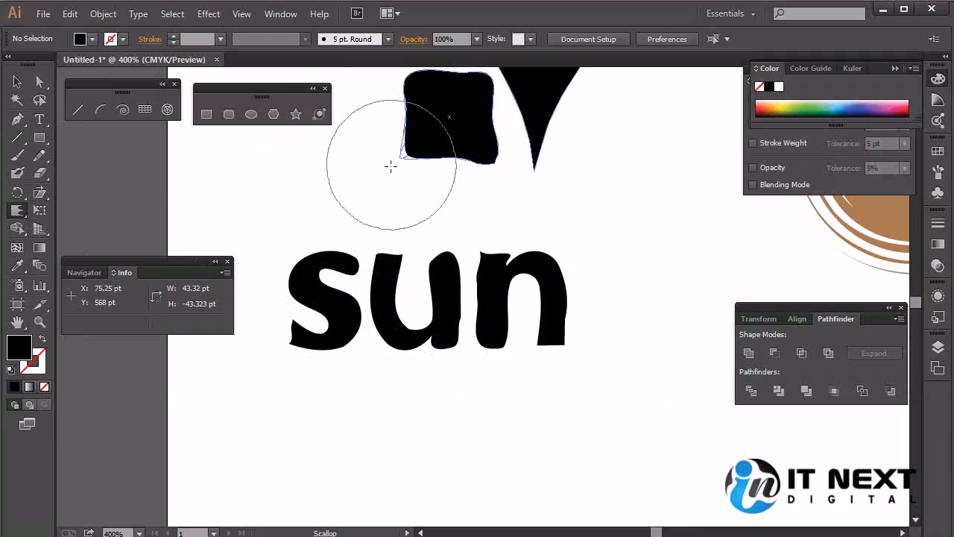
- Scallop the lower edges of the black square and triangle, and delete the "sun" lettering below them
mouse_move(497, 152)
mouse_down()
mouse_move(532, 213)
mouse_move(505, 182)
mouse_move(526, 153)
mouse_up()
click(19, 85)
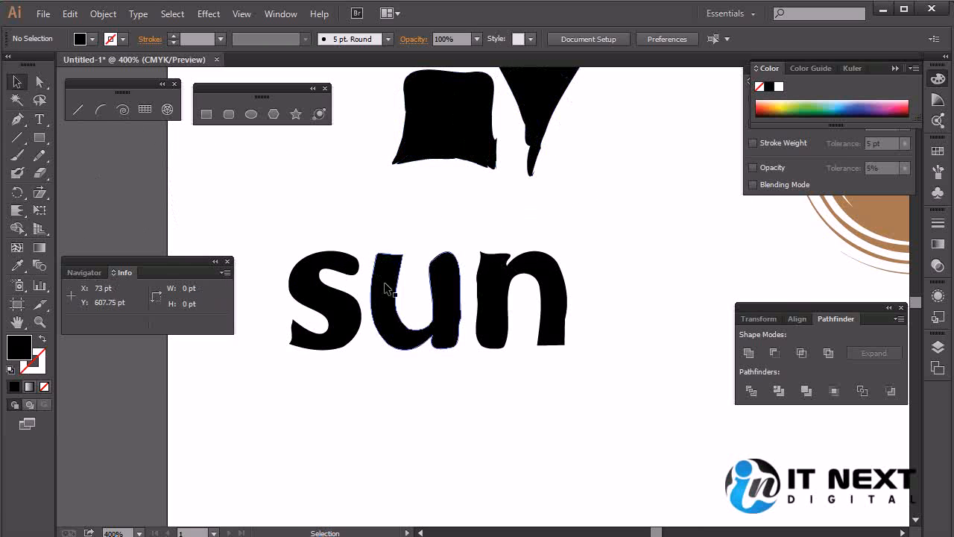
click(386, 290)
key(Delete)
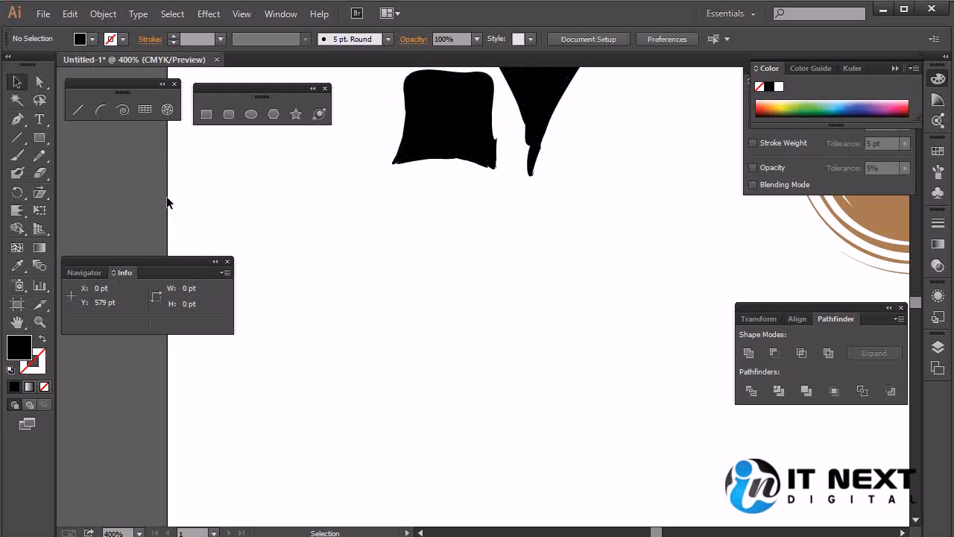
- Draw a black rectangle about 89 × 56 pt in the cleared area and scallop its edges all the way around
click(40, 141)
drag(299, 279, 565, 445)
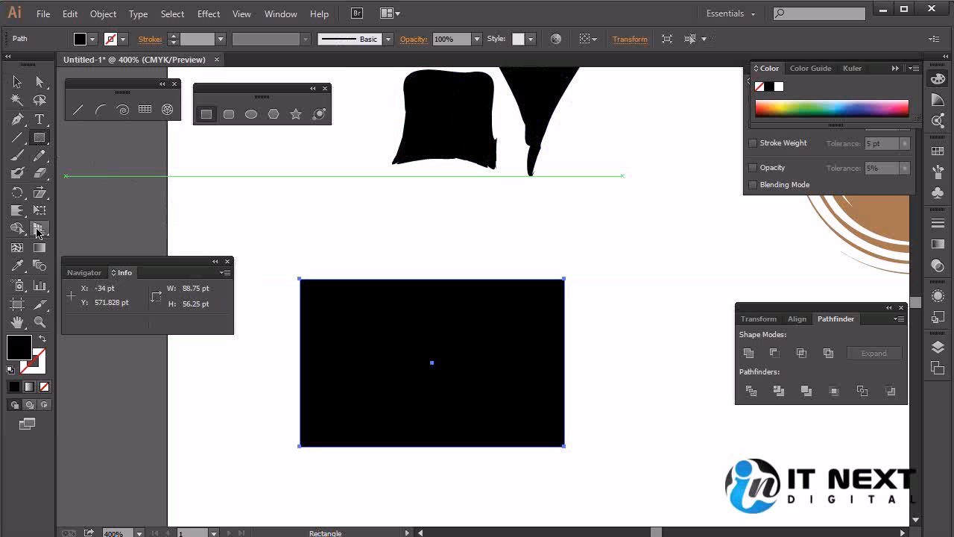
click(13, 213)
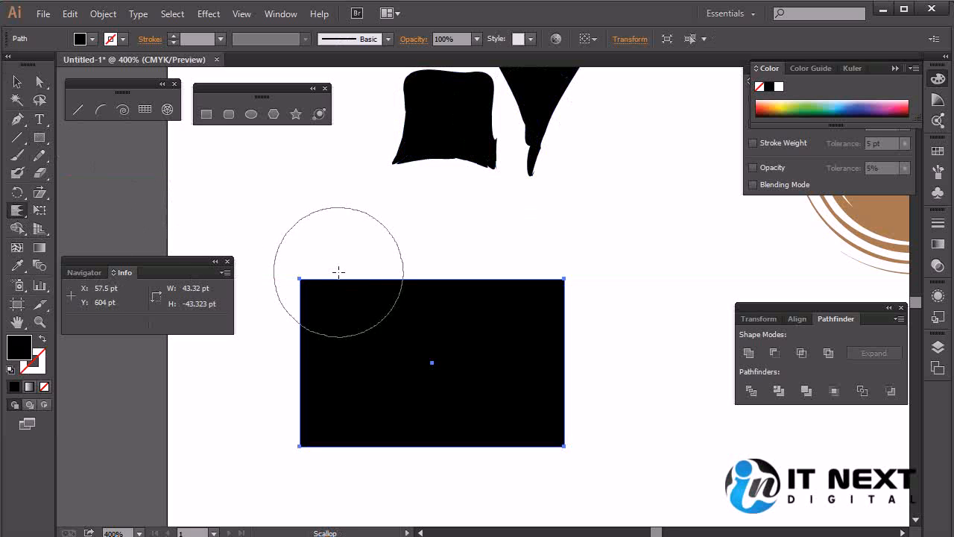
click(298, 278)
mouse_move(259, 199)
mouse_down()
mouse_move(301, 281)
mouse_move(362, 336)
mouse_up()
mouse_move(556, 275)
mouse_down()
mouse_move(562, 271)
mouse_move(485, 336)
mouse_up()
drag(564, 447, 497, 350)
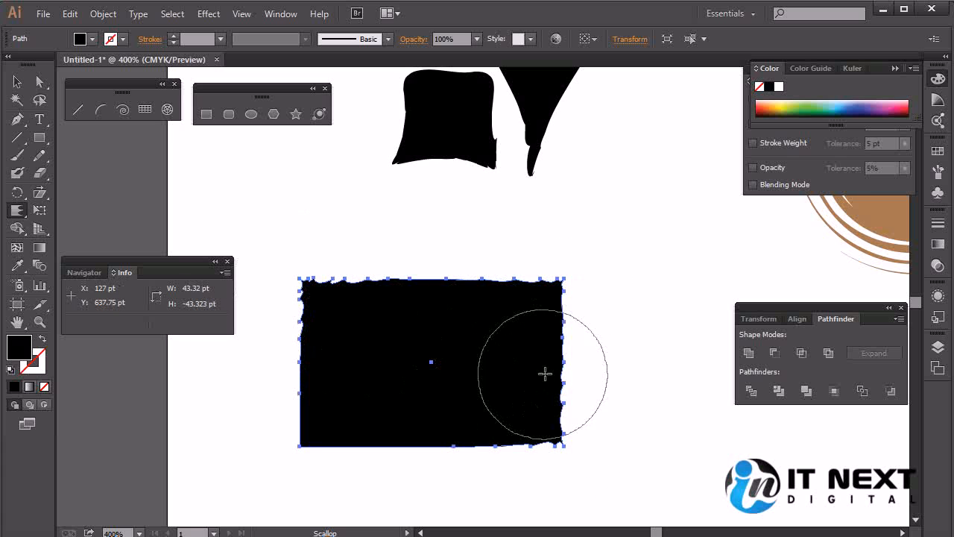
mouse_move(326, 440)
mouse_down()
mouse_move(310, 440)
mouse_move(380, 401)
mouse_up()
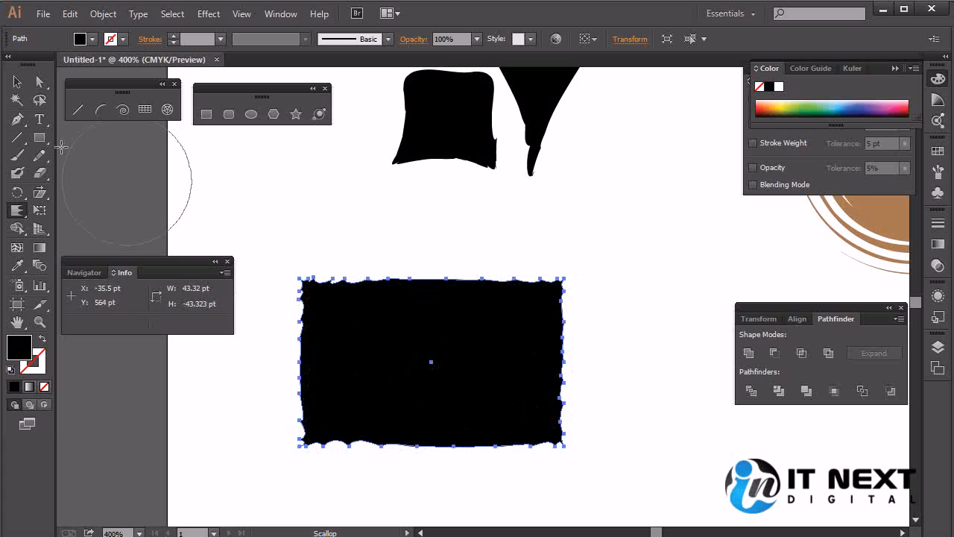
- Set the Scallop tool's intensity to 50%
double_click(18, 212)
click(499, 194)
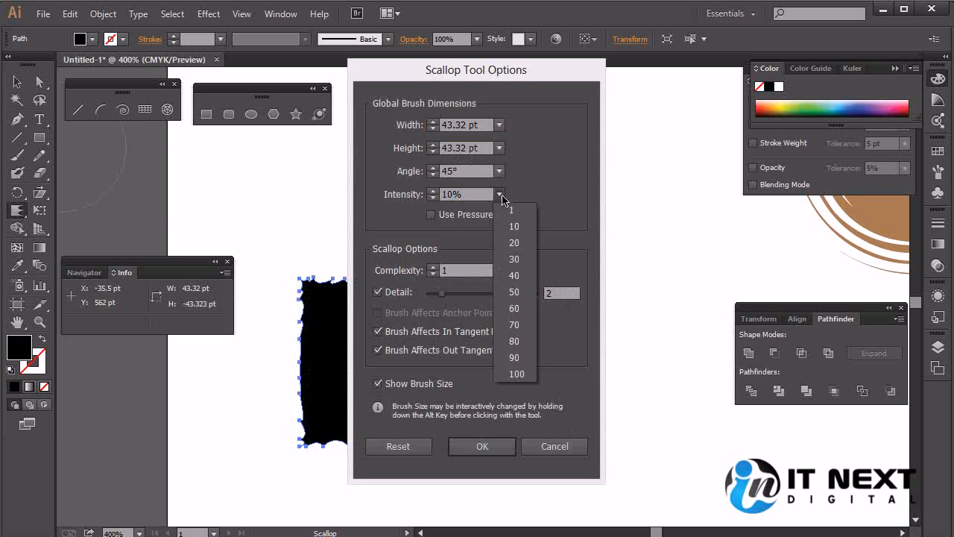
click(524, 297)
click(483, 447)
- Scallop all sides and corners of the rectangle with outward and inward strokes to form spikes, and deselect it
drag(313, 361, 238, 362)
mouse_move(423, 295)
mouse_down()
mouse_move(438, 208)
mouse_move(447, 214)
mouse_up()
drag(540, 352, 682, 352)
drag(409, 436, 428, 526)
drag(482, 365, 507, 417)
drag(342, 364, 302, 428)
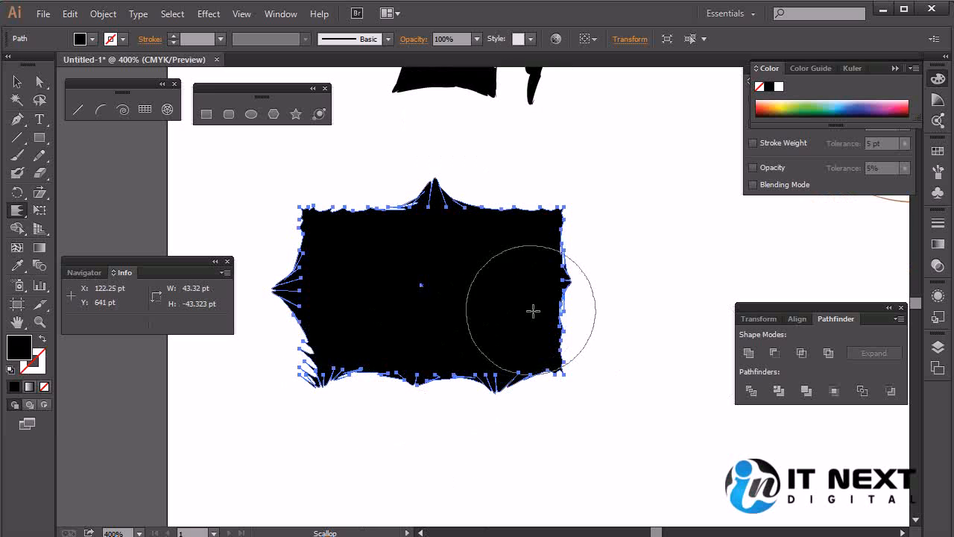
drag(532, 310, 661, 345)
drag(529, 196, 518, 258)
drag(363, 201, 391, 274)
drag(309, 223, 382, 277)
drag(306, 335, 397, 332)
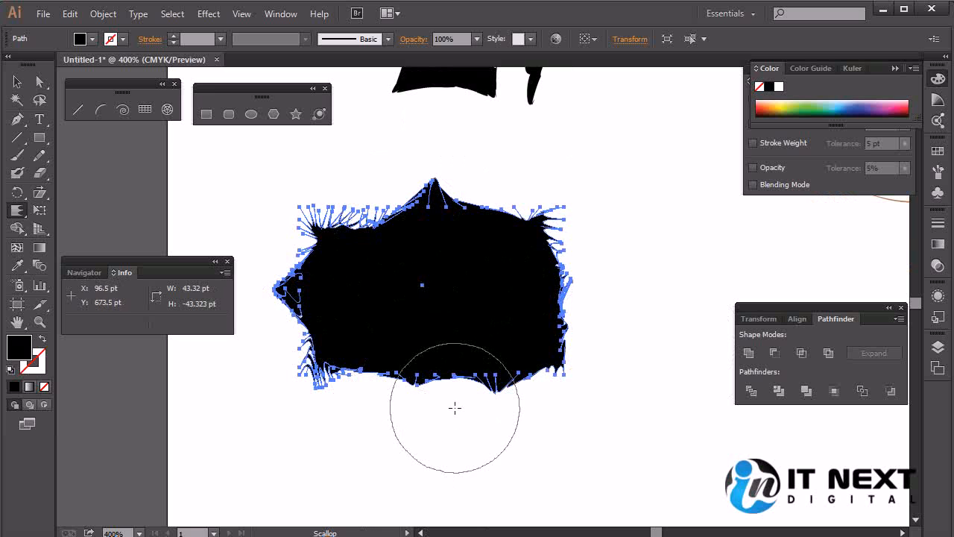
drag(383, 389, 404, 357)
drag(462, 387, 450, 352)
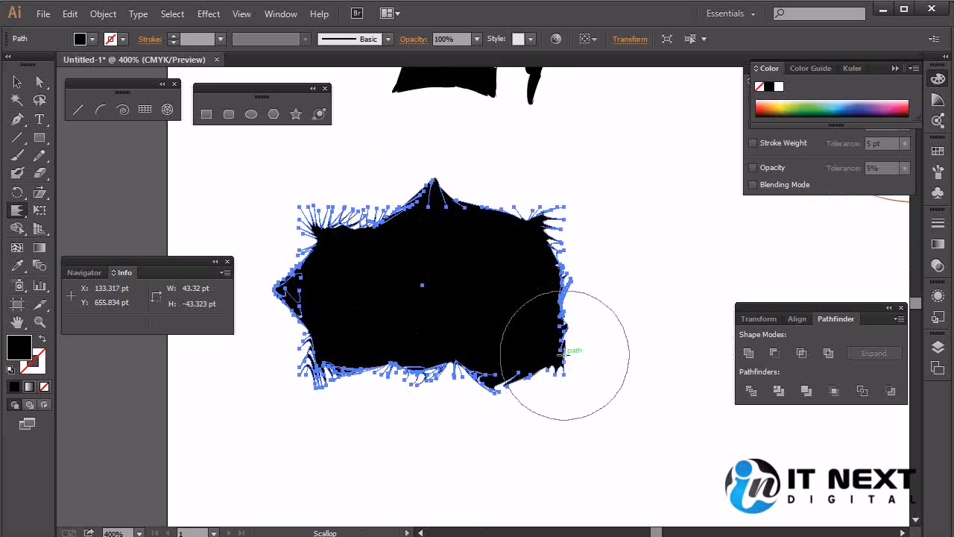
drag(564, 354, 490, 310)
drag(572, 278, 464, 292)
drag(485, 214, 445, 279)
drag(310, 246, 352, 290)
drag(300, 330, 376, 297)
mouse_move(387, 365)
mouse_down()
mouse_move(383, 328)
mouse_move(394, 324)
mouse_up()
mouse_move(574, 302)
mouse_down()
mouse_move(441, 278)
mouse_move(502, 340)
mouse_move(511, 254)
mouse_move(497, 260)
mouse_up()
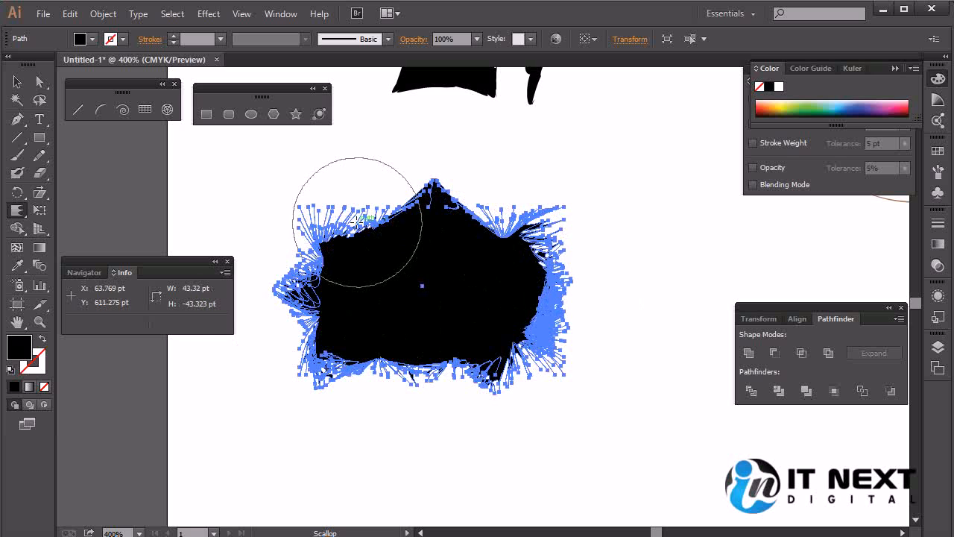
drag(356, 223, 391, 271)
click(17, 81)
click(671, 237)
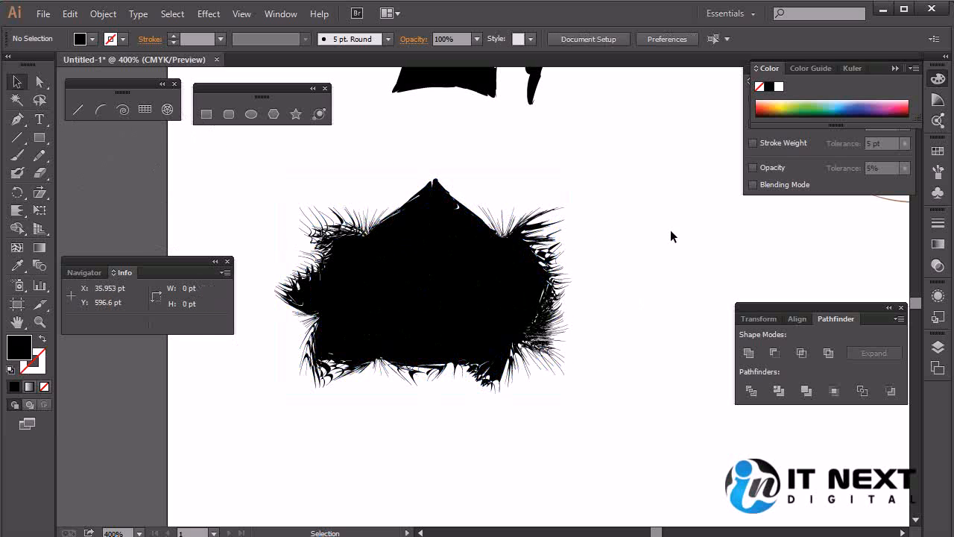
- Delete the spiky scalloped rectangle
click(486, 285)
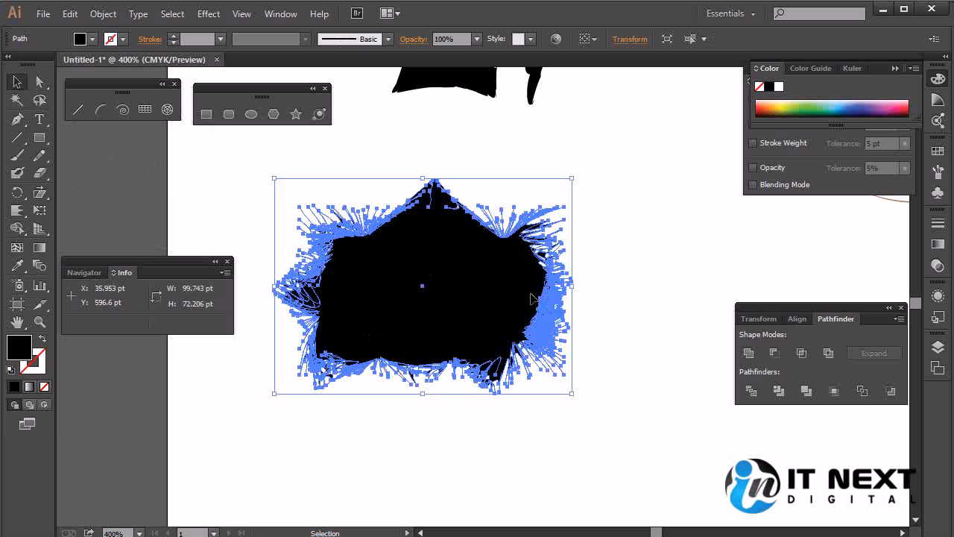
click(748, 290)
click(445, 275)
key(Delete)
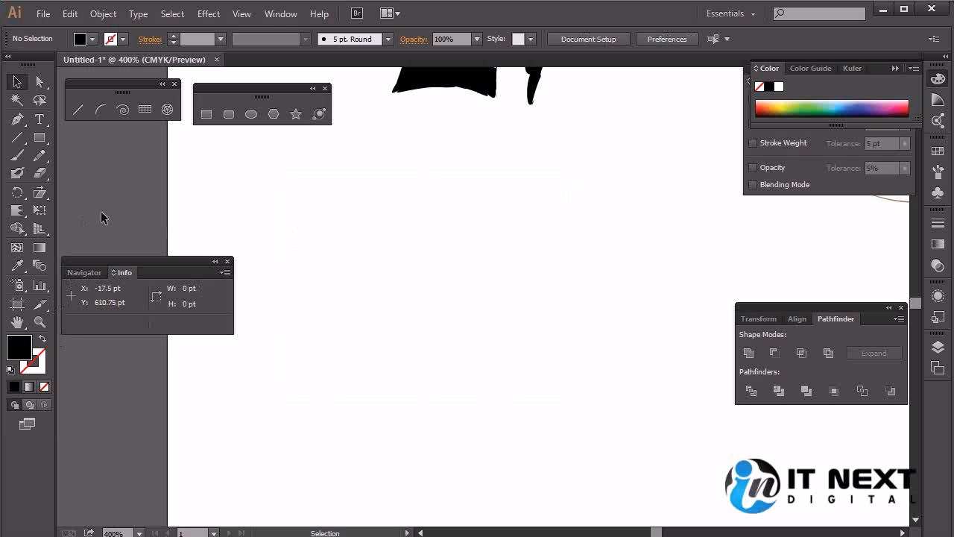
- Add the text "Type" in the empty area, enlarge it to about 71 pt, and reposition it below the shapes
click(41, 120)
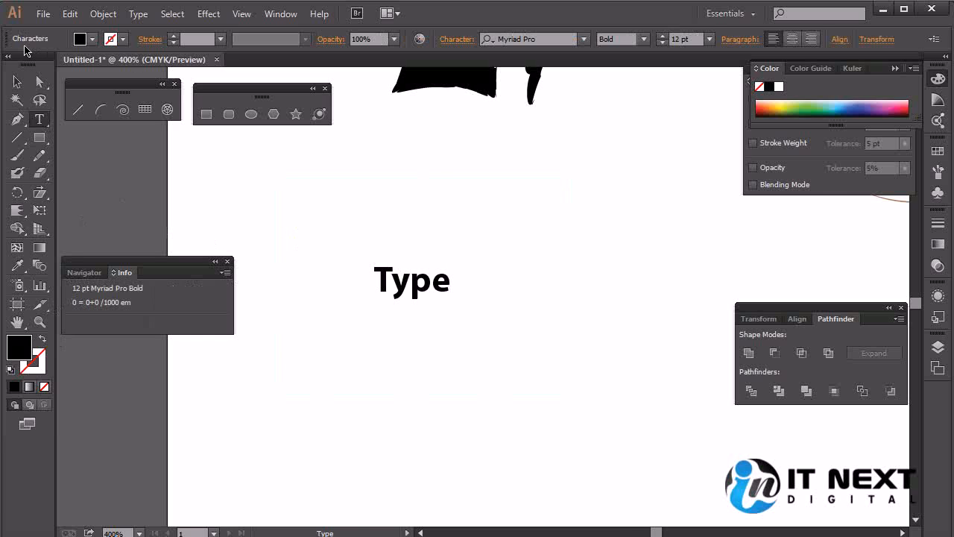
drag(26, 68, 20, 71)
click(14, 80)
drag(399, 303, 774, 491)
drag(589, 361, 499, 284)
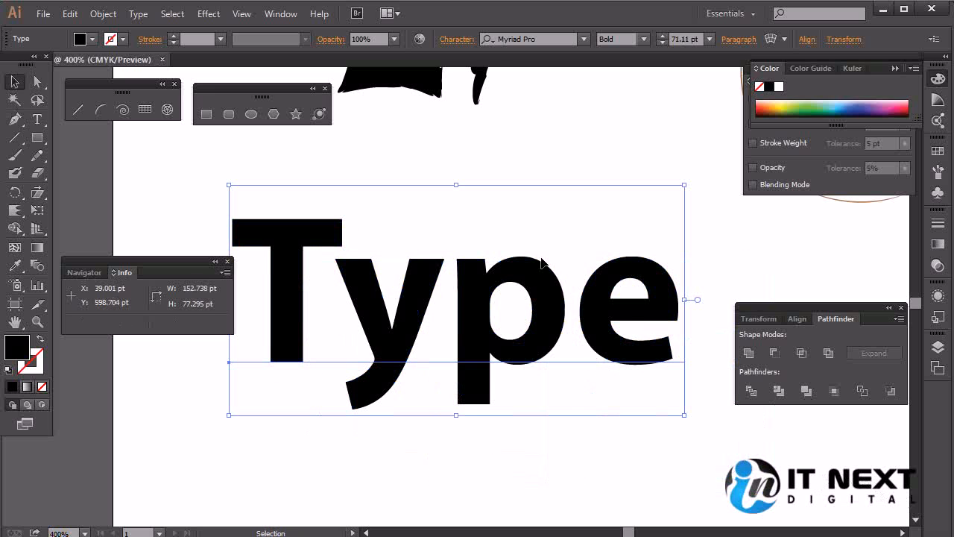
- Replace the text with "TYPE" in capitals and select it as an object
double_click(514, 277)
double_click(512, 278)
text(TYPE)
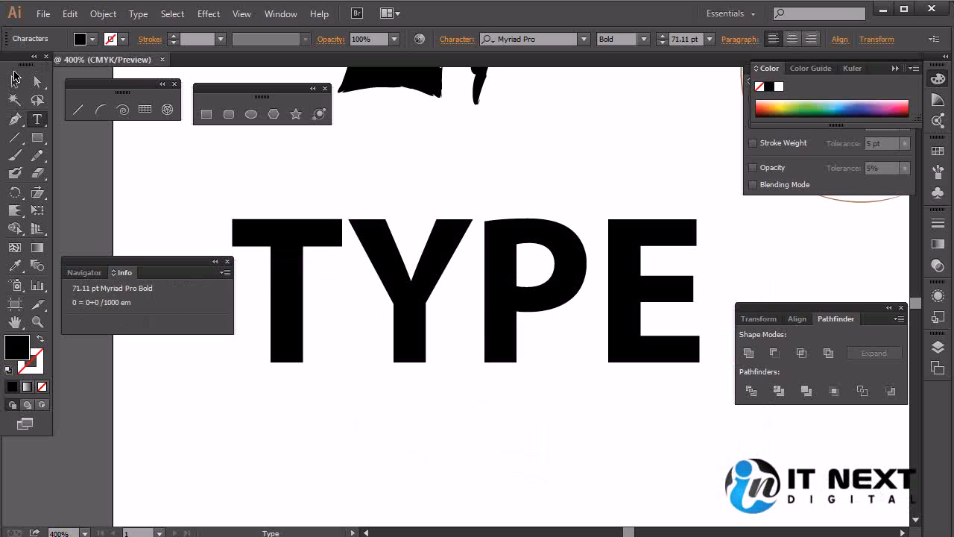
click(15, 82)
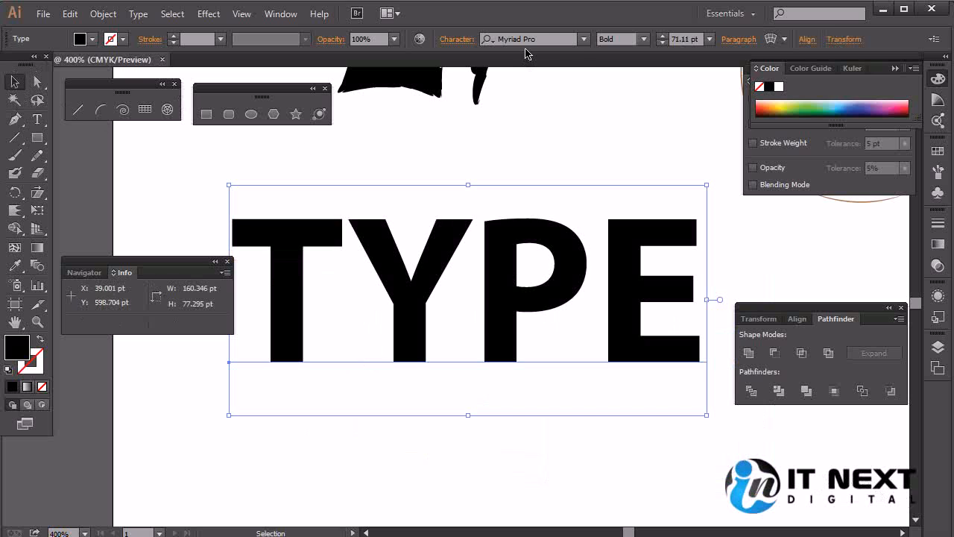
- Expand the TYPE text into outlines with Object and Fill enabled
click(541, 41)
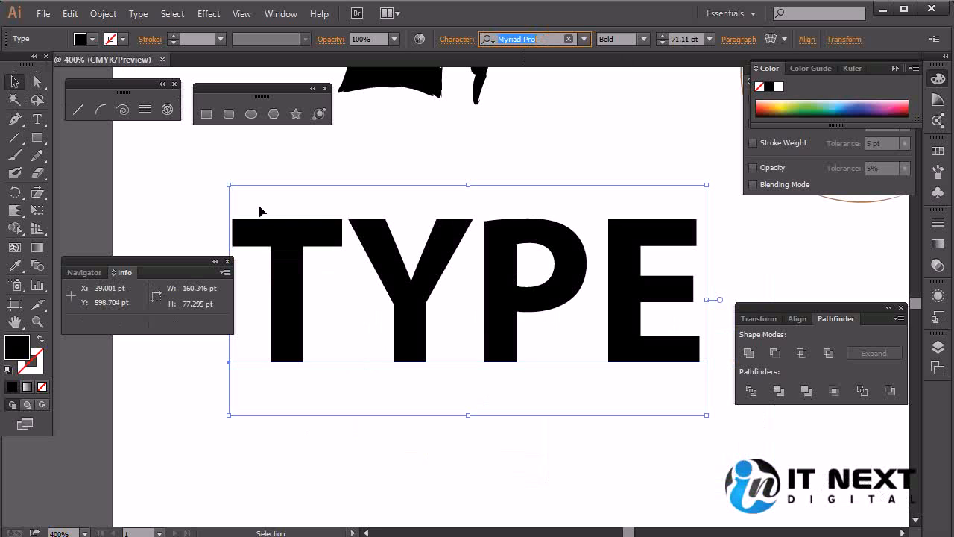
click(97, 13)
click(123, 174)
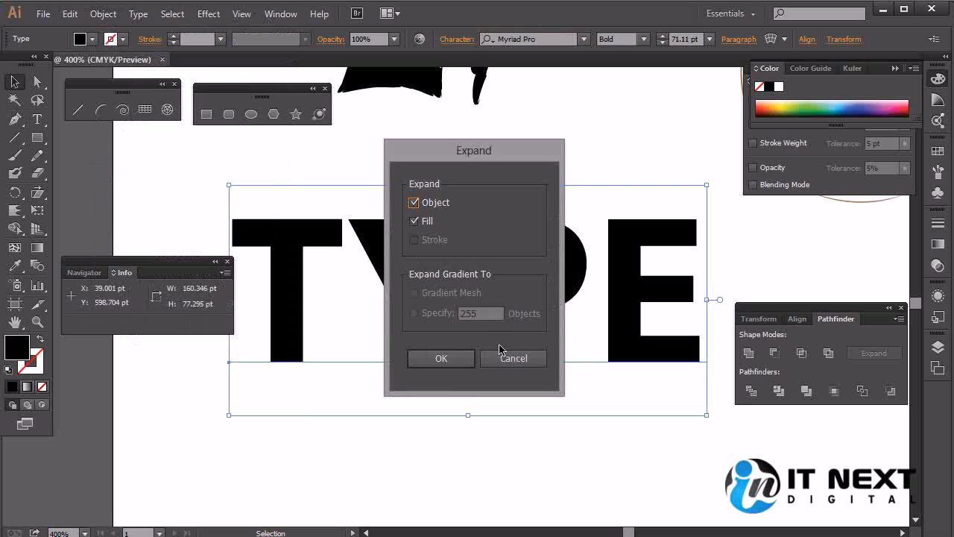
click(437, 358)
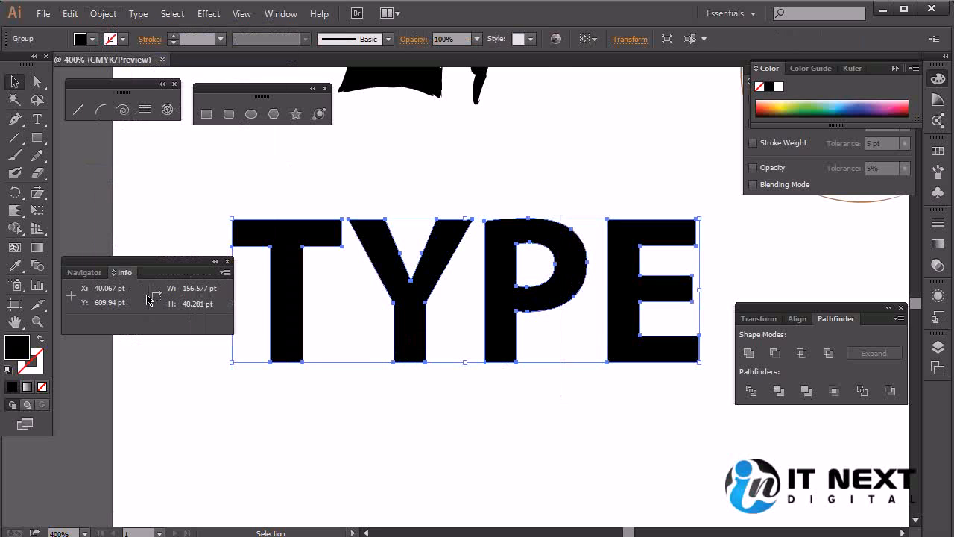
- Try scalloping the foot and crossbar of the letter T, and undo the strokes
click(16, 211)
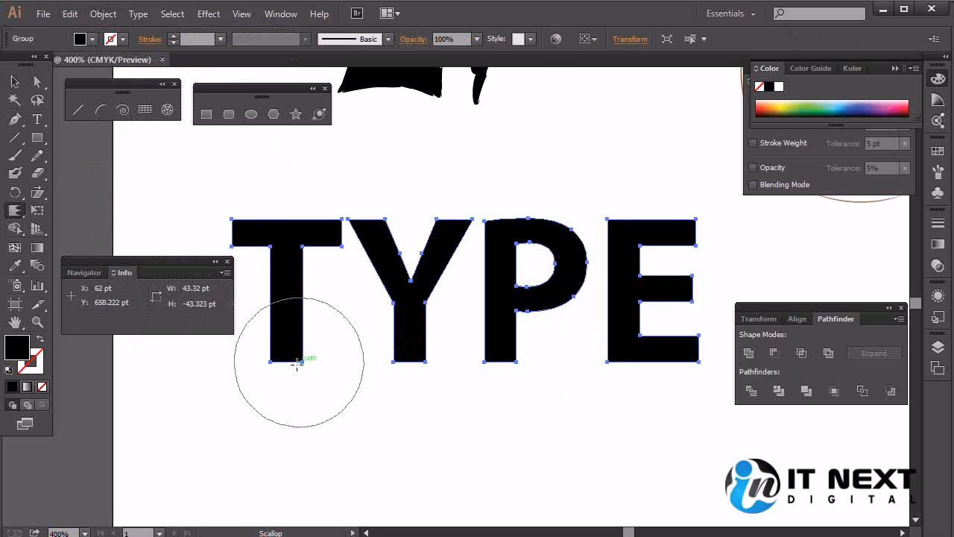
drag(288, 354, 286, 343)
drag(228, 231, 325, 233)
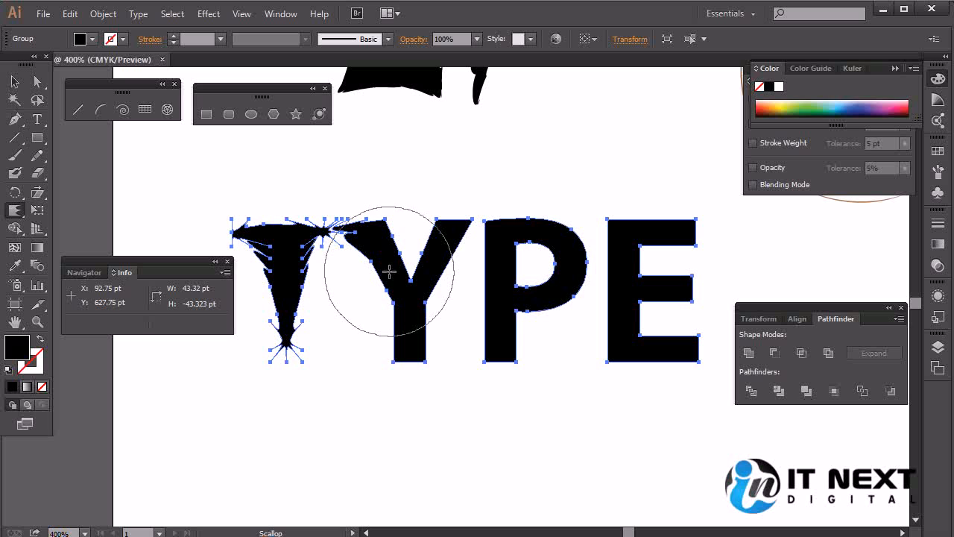
key(ctrl+z)
key(ctrl+z)
key(ctrl+z)
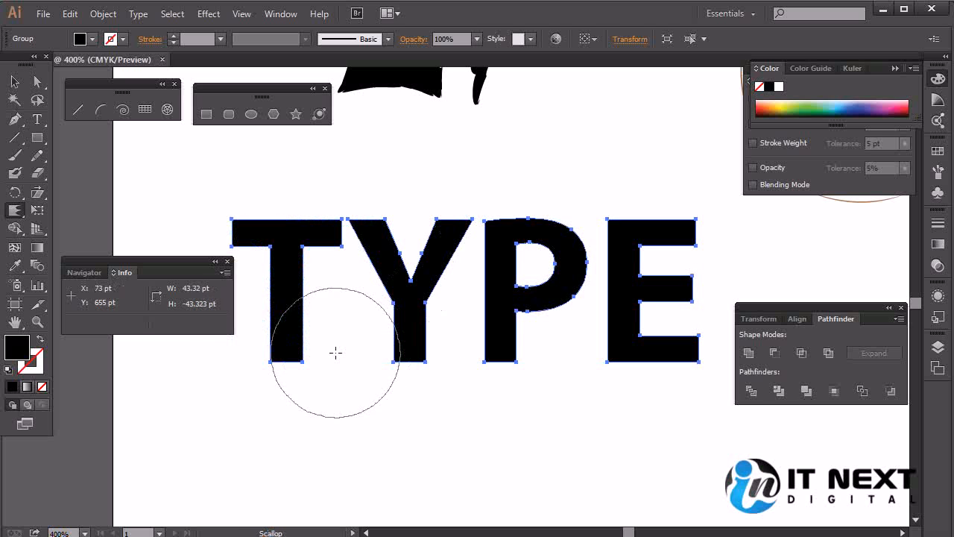
- Scallop the stroke ends of the letters T, Y, P and E with large brush strokes
mouse_move(295, 359)
mouse_down()
mouse_move(297, 390)
mouse_move(208, 237)
mouse_move(345, 237)
mouse_move(364, 256)
mouse_move(423, 275)
mouse_move(446, 224)
mouse_move(439, 331)
mouse_move(413, 362)
mouse_move(519, 371)
mouse_move(507, 340)
mouse_up()
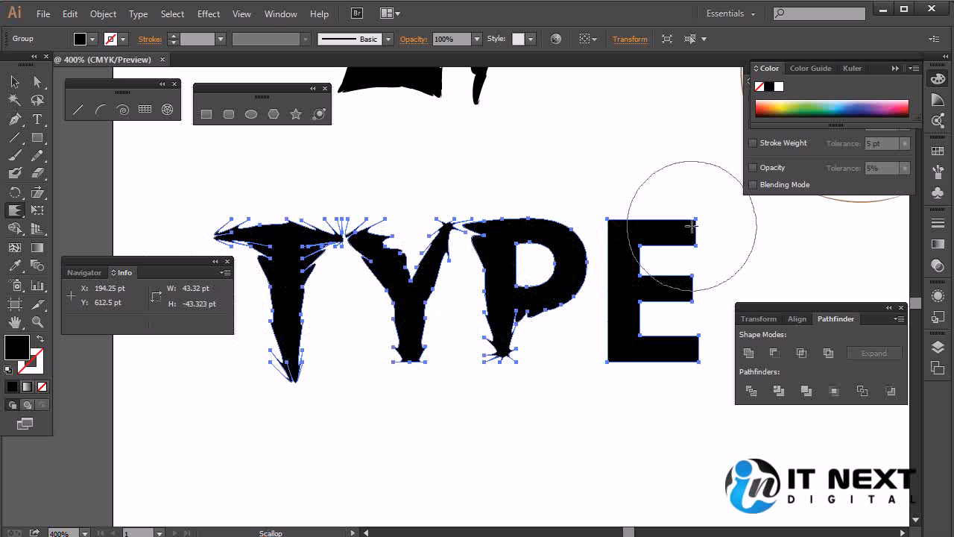
mouse_move(696, 226)
mouse_down()
mouse_move(708, 262)
mouse_move(692, 278)
mouse_move(692, 336)
mouse_move(663, 370)
mouse_move(613, 245)
mouse_move(596, 321)
mouse_move(639, 386)
mouse_up()
key(v)
- Undo all scallop strokes on the TYPE lettering
key(ctrl+z)
key(ctrl+z)
key(ctrl+z)
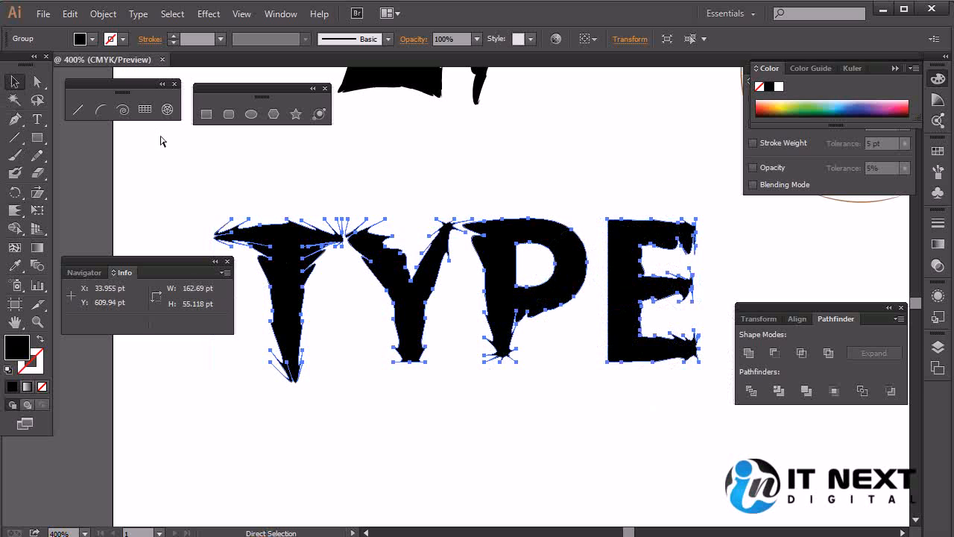
key(ctrl+z)
key(ctrl+z)
key(ctrl+z)
key(ctrl+z)
key(ctrl+z)
key(ctrl+z)
key(ctrl+z)
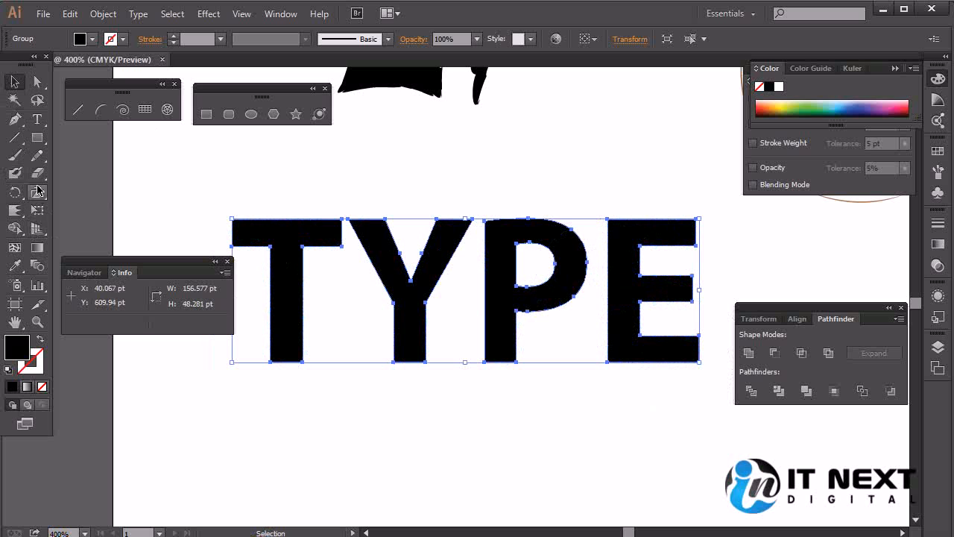
- Lower the Scallop tool's intensity to 20%
double_click(15, 231)
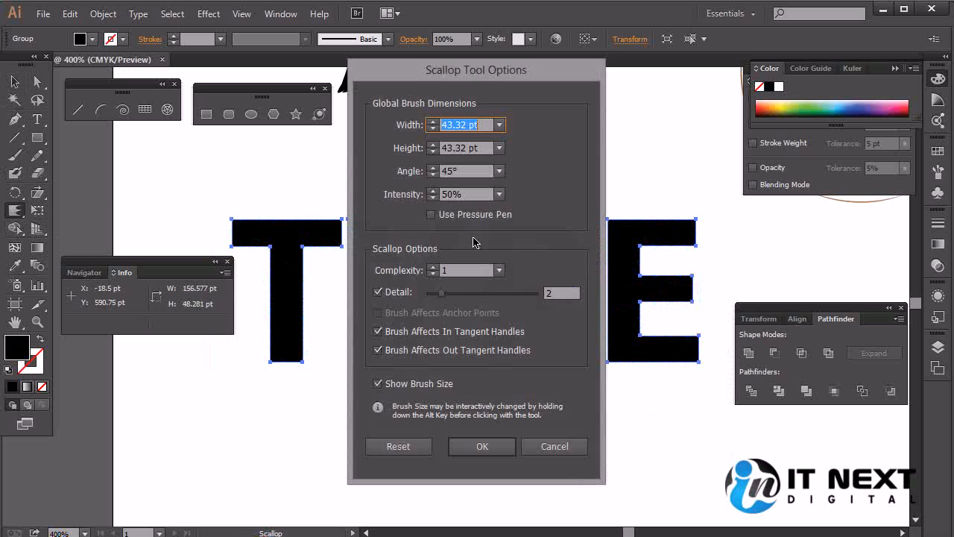
click(498, 193)
click(514, 243)
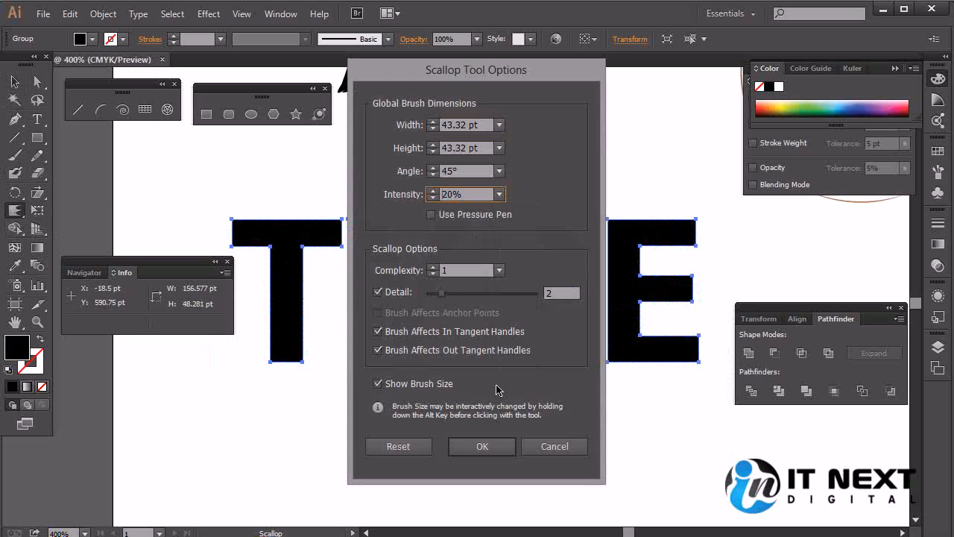
click(482, 445)
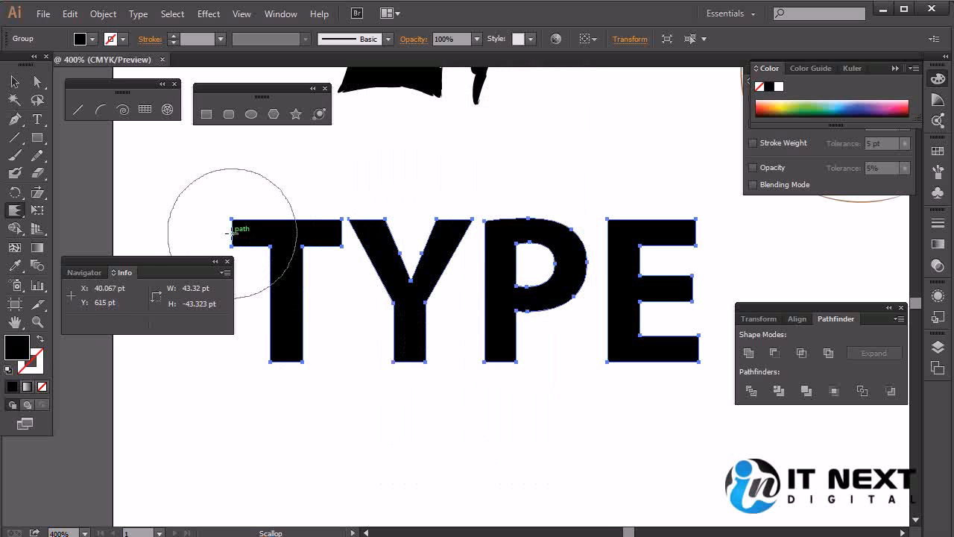
- Set the Scallop brush's width and height to 20 pt
double_click(20, 211)
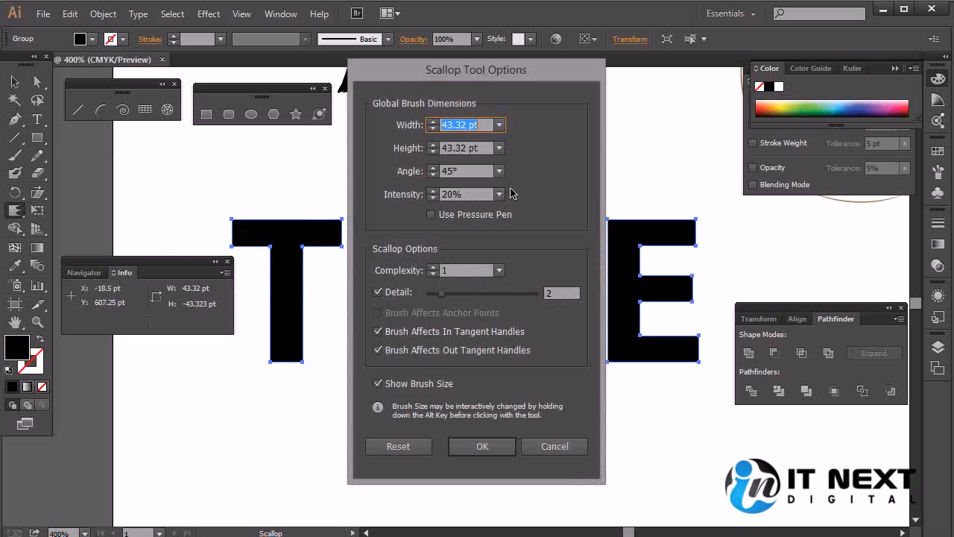
text(20)
key(Return)
- Scallop the T's crossbar and stem end and the Y's arm tips and foot with the 20 pt brush
mouse_move(237, 228)
mouse_down()
mouse_move(227, 228)
mouse_move(355, 233)
mouse_move(324, 221)
mouse_move(348, 264)
mouse_up()
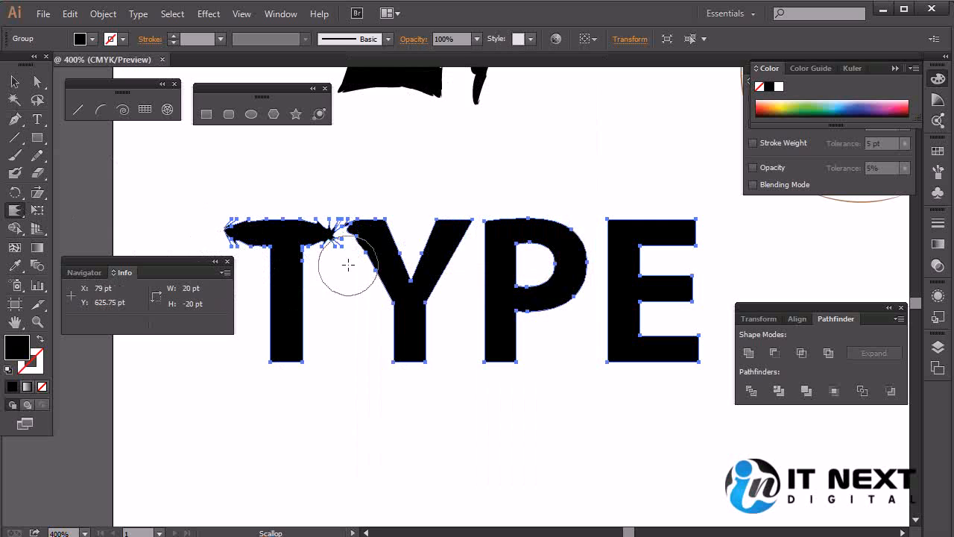
drag(298, 366, 288, 351)
drag(366, 206, 372, 219)
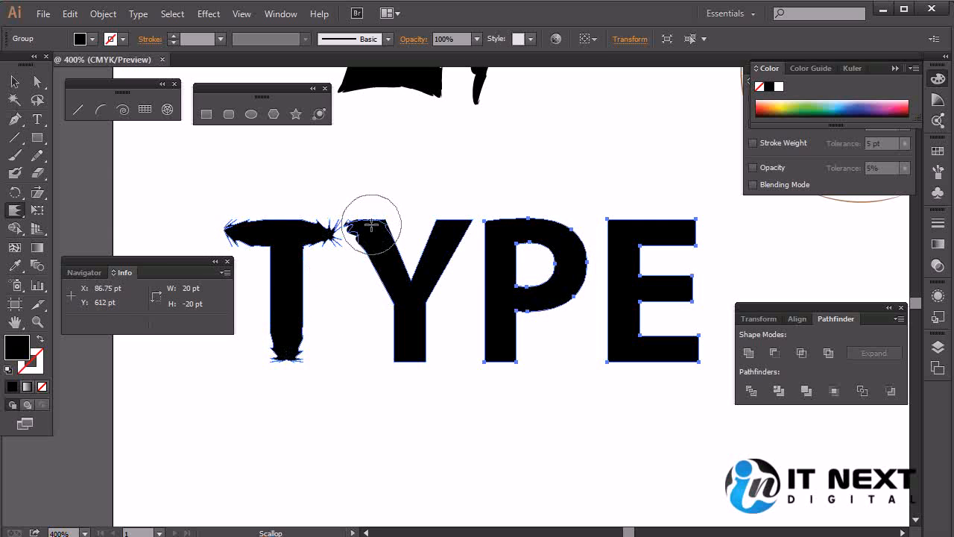
drag(470, 231, 457, 213)
drag(420, 362, 408, 350)
- Scallop the P's foot and counter, the E's arms and spine, and the remaining Y and P edges, and deselect the lettering
drag(525, 342, 496, 347)
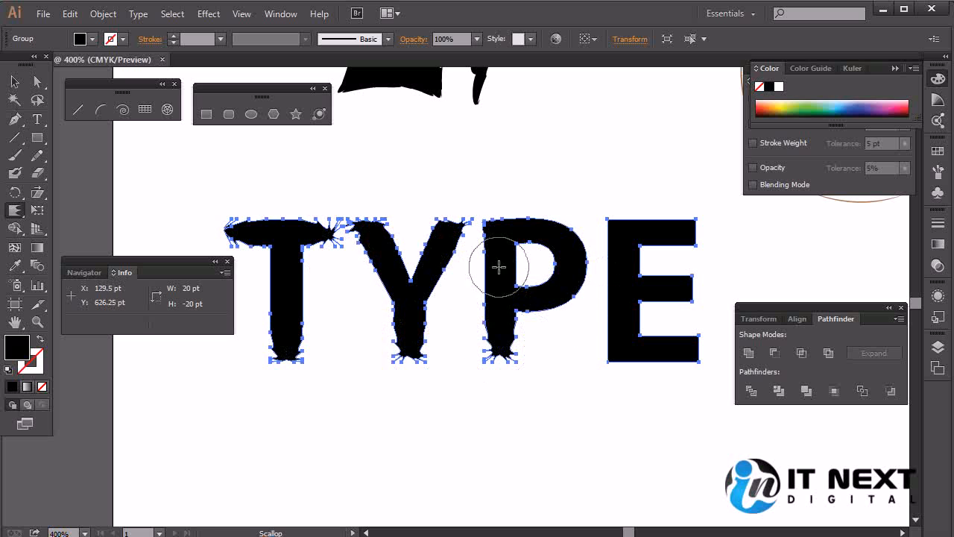
mouse_move(526, 264)
mouse_down()
mouse_move(522, 256)
mouse_move(528, 263)
mouse_up()
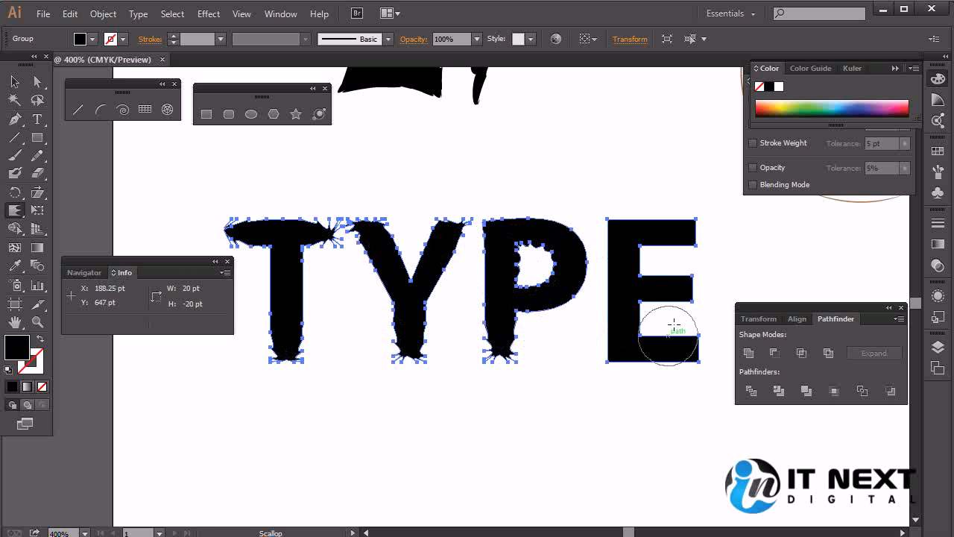
mouse_move(693, 234)
mouse_down()
mouse_move(693, 298)
mouse_move(703, 288)
mouse_up()
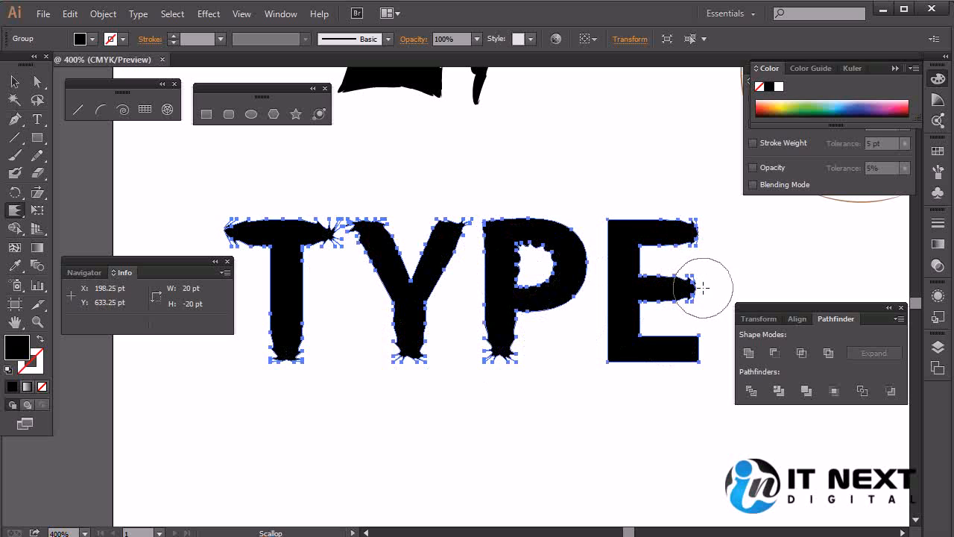
mouse_move(699, 354)
mouse_down()
mouse_move(706, 347)
mouse_move(611, 351)
mouse_move(611, 256)
mouse_move(624, 299)
mouse_up()
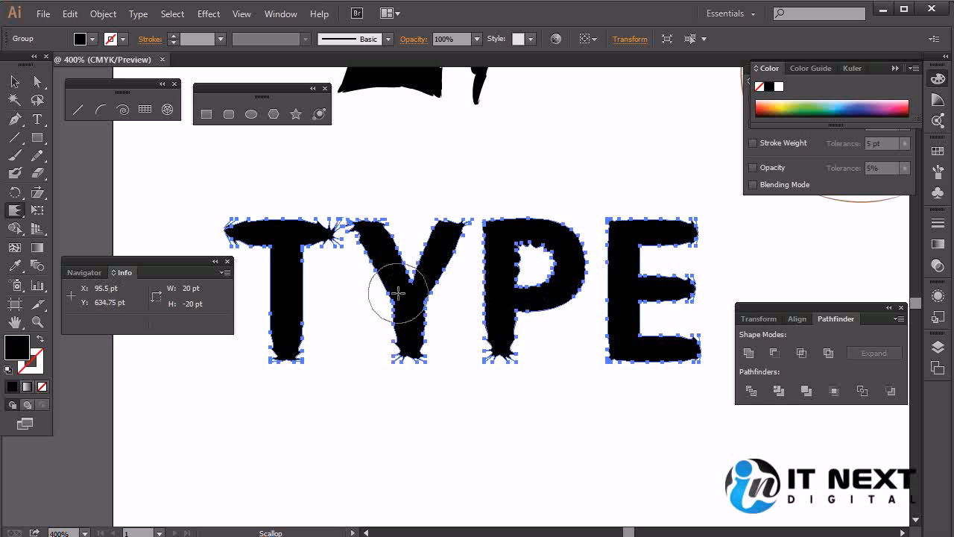
drag(383, 277, 484, 251)
key(v)
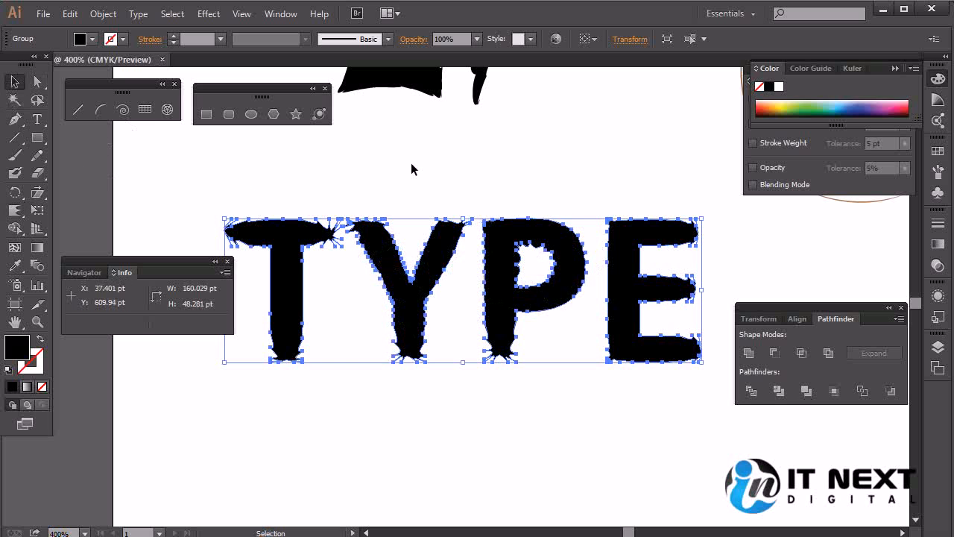
click(547, 156)
drag(633, 313, 529, 361)
drag(382, 335, 515, 339)
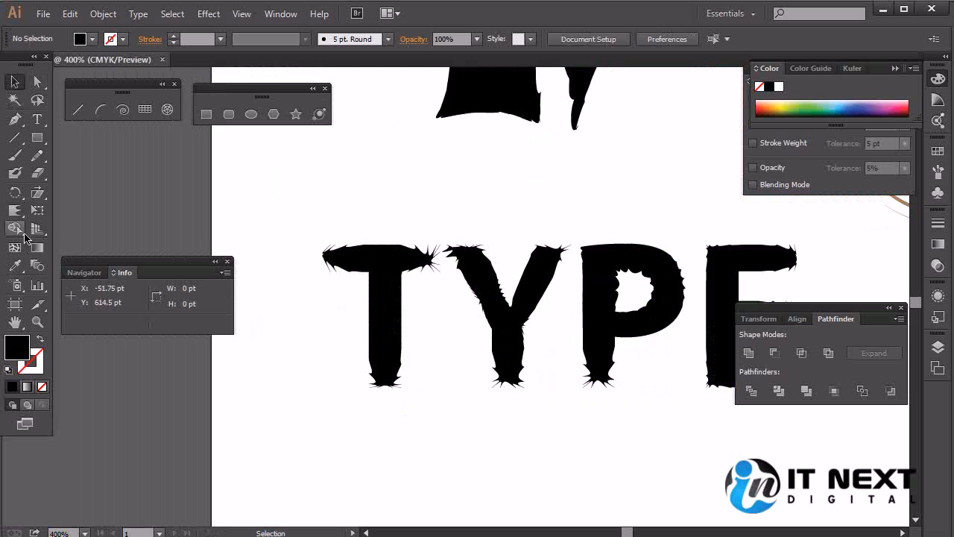
- Choose the Crystallize tool and draw a black square about 38.75 pt wide beside the small distorted square above the lettering
drag(14, 220, 140, 324)
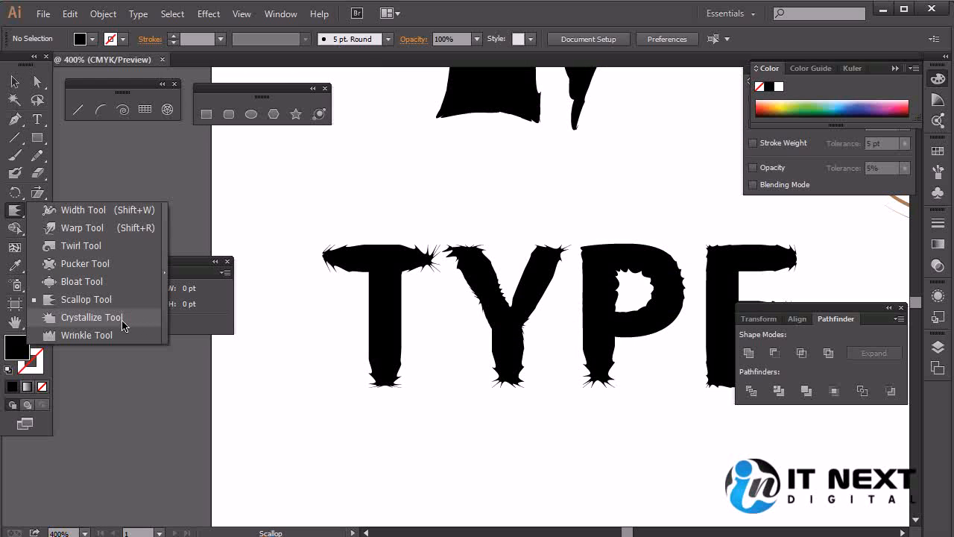
drag(123, 327, 123, 326)
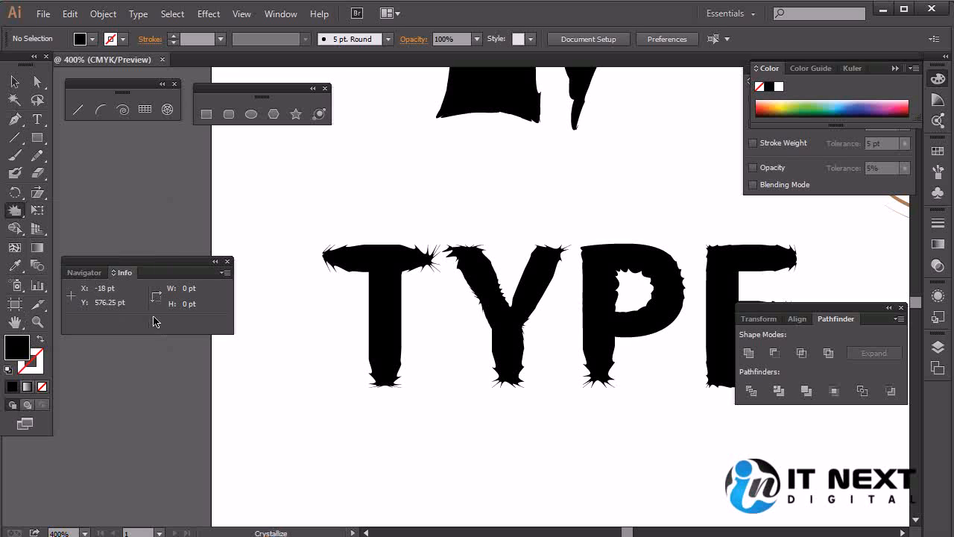
key(space)
drag(415, 264, 429, 413)
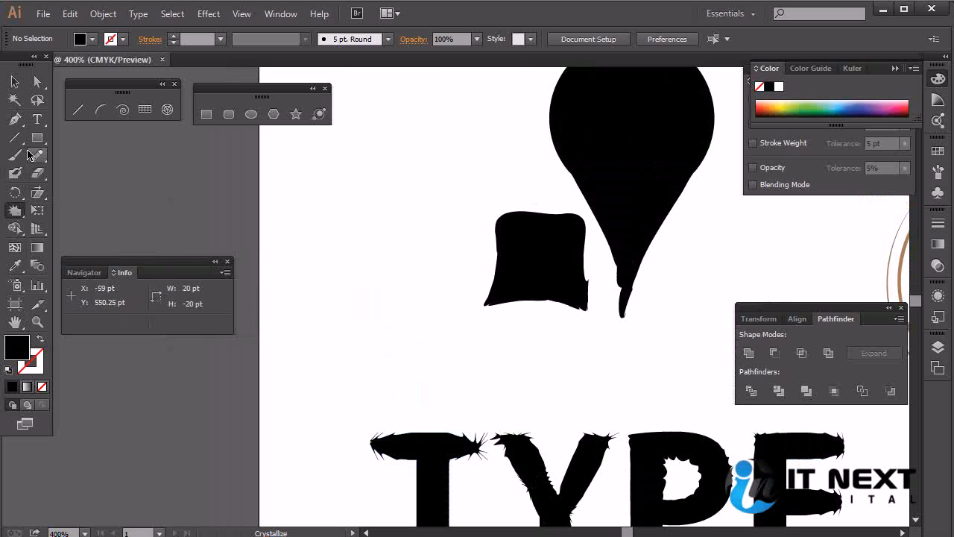
key(m)
drag(326, 257, 441, 372)
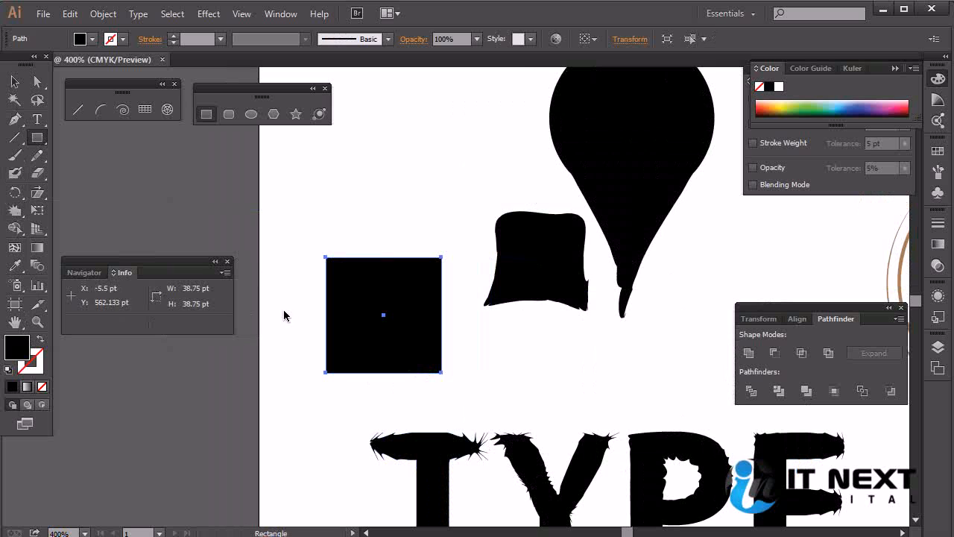
- Crystallize all four corners of the new square with the 20 pt brush
click(21, 214)
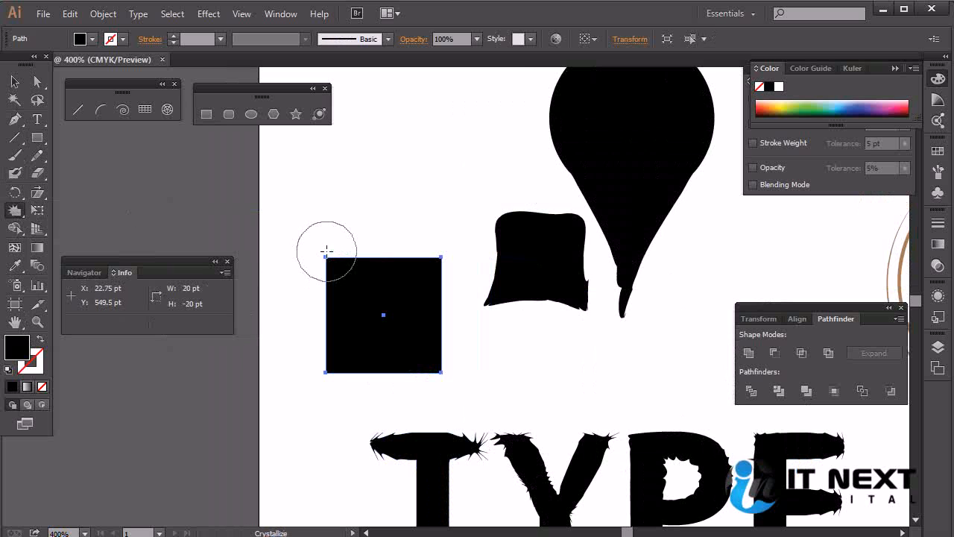
click(325, 258)
click(442, 262)
click(428, 270)
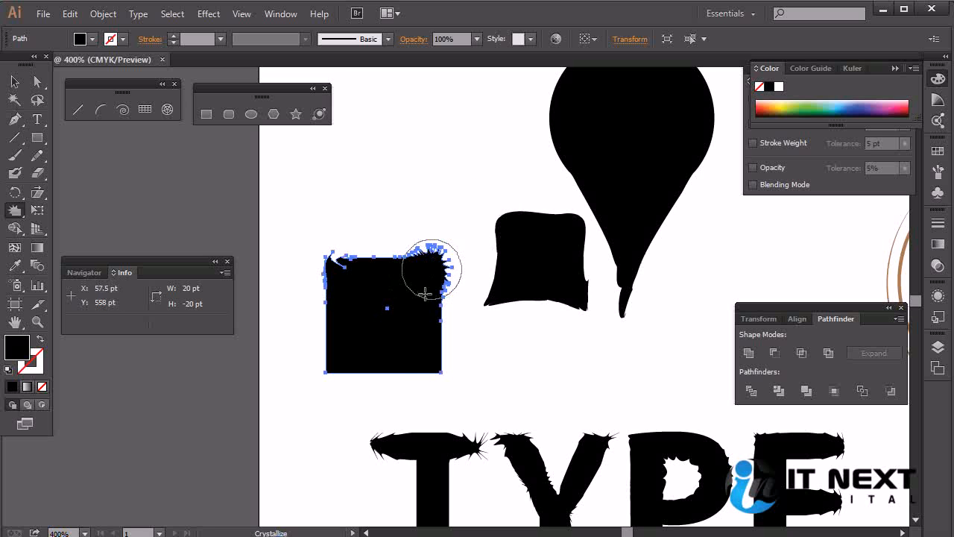
click(425, 352)
click(332, 358)
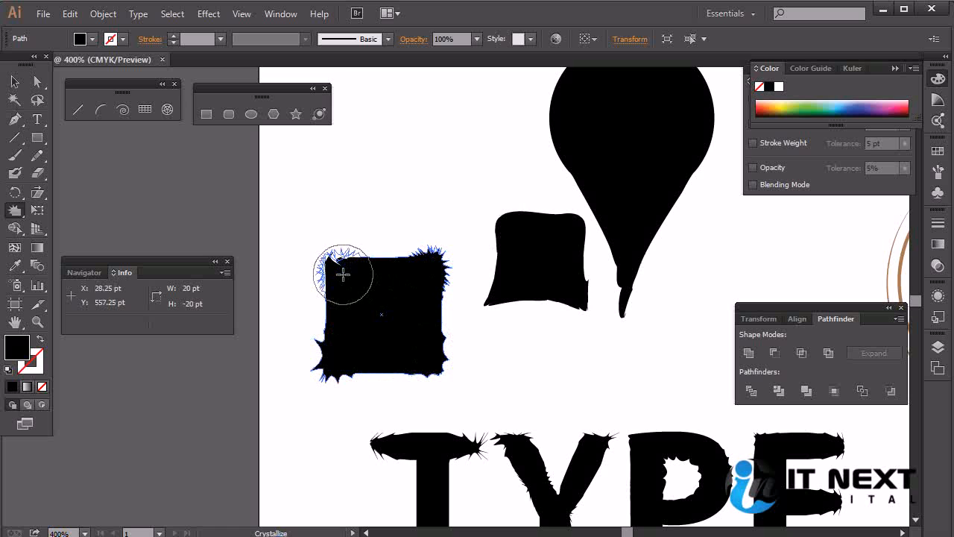
- Delete the crystallized square and draw a rectangle about 43.5 pt wide and 47.25 pt high in its place
click(15, 82)
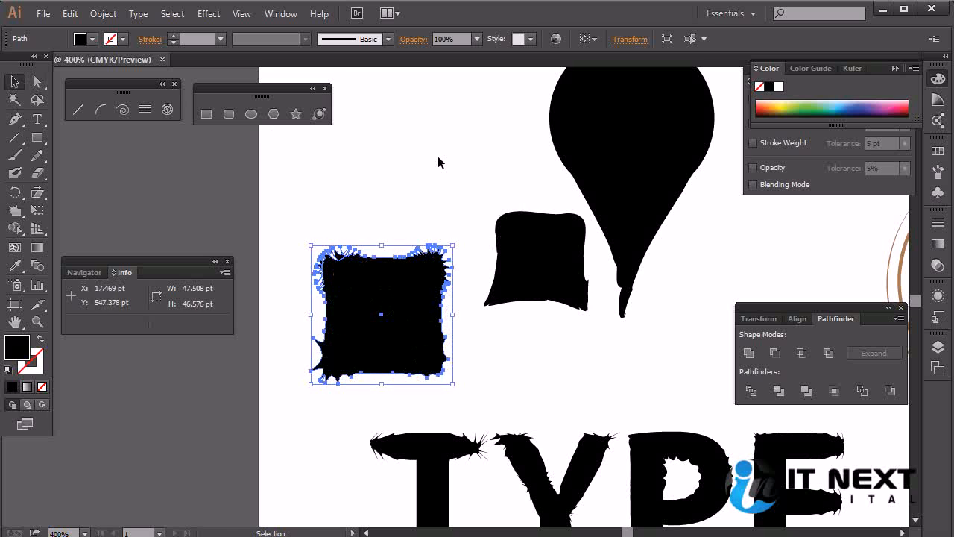
click(438, 163)
click(396, 325)
key(Delete)
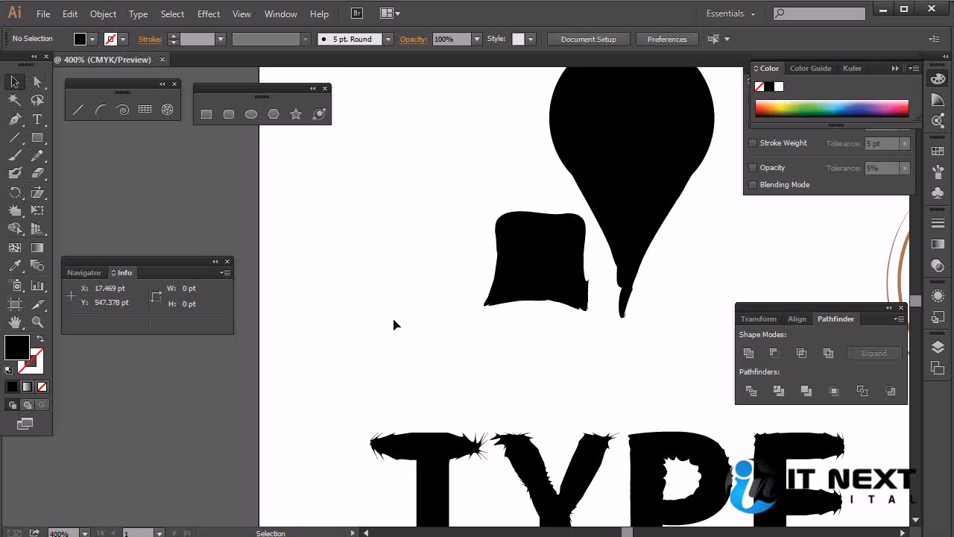
key(m)
drag(315, 238, 445, 379)
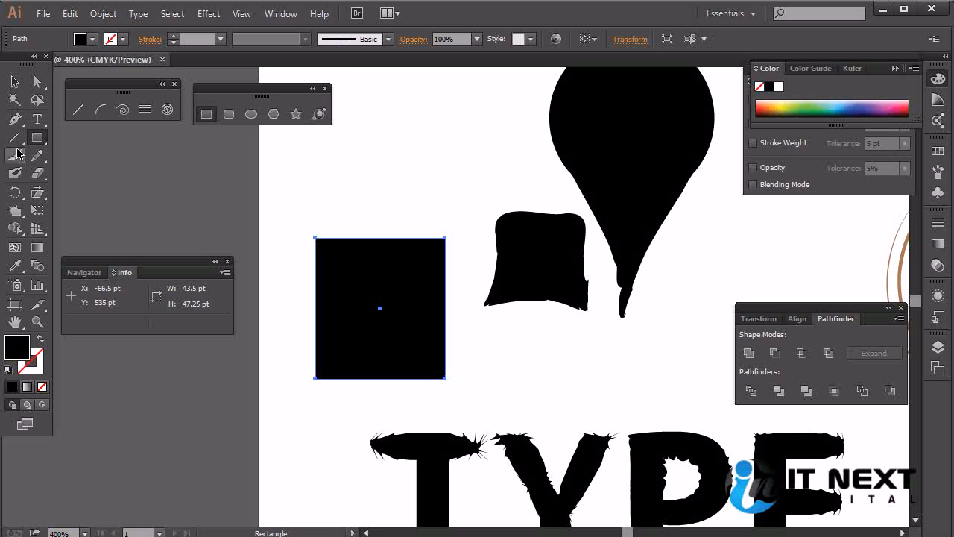
- Raise the Crystallize tool's intensity to a higher preset
double_click(22, 210)
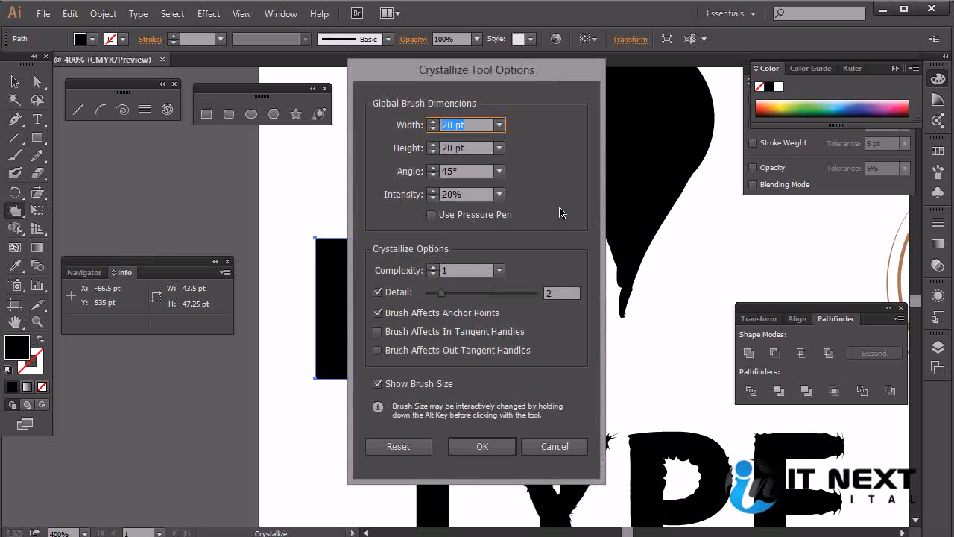
click(484, 168)
key(Tab)
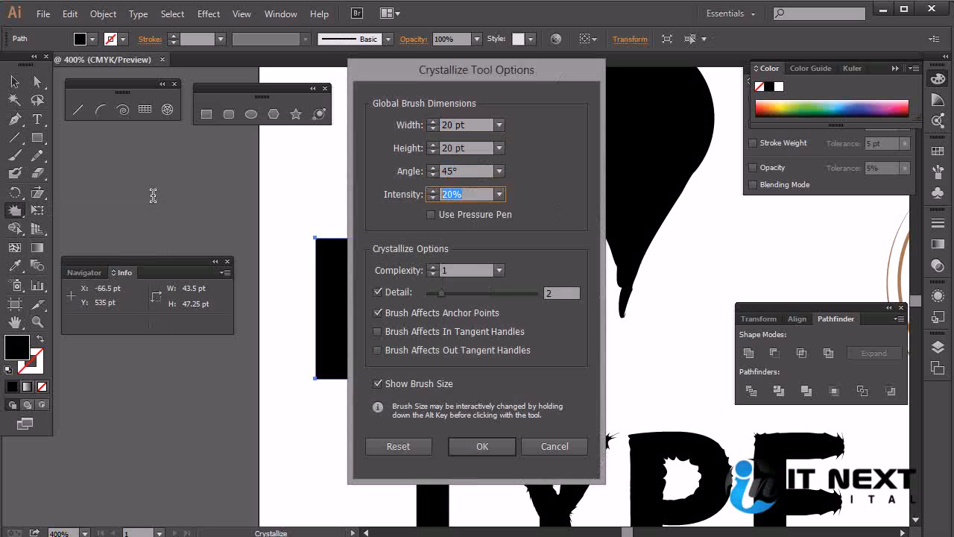
click(499, 194)
click(524, 295)
click(499, 195)
click(516, 373)
click(483, 446)
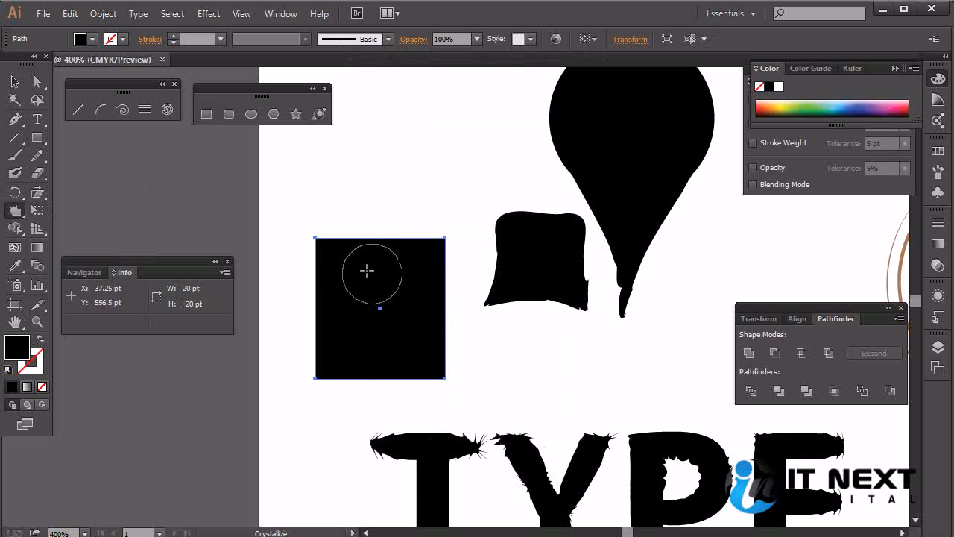
- Crystallize the rectangle's four corners at the raised intensity, redoing the upper-right corner, and deselect the shape
click(324, 248)
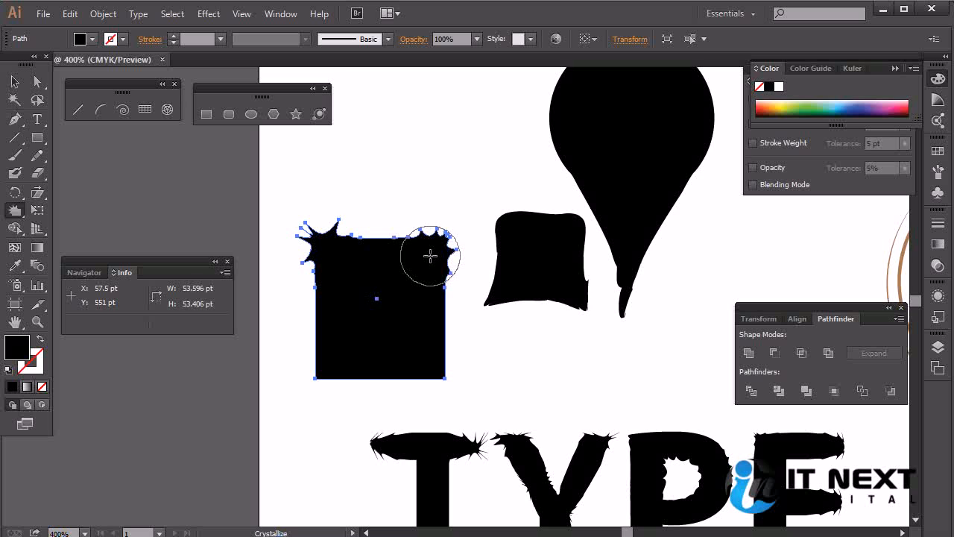
key(ctrl+z)
click(426, 362)
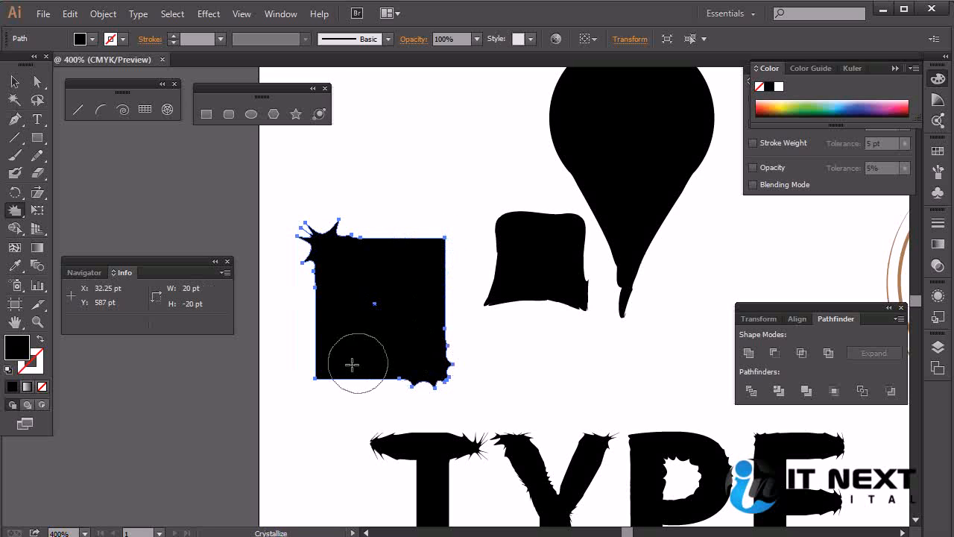
click(322, 367)
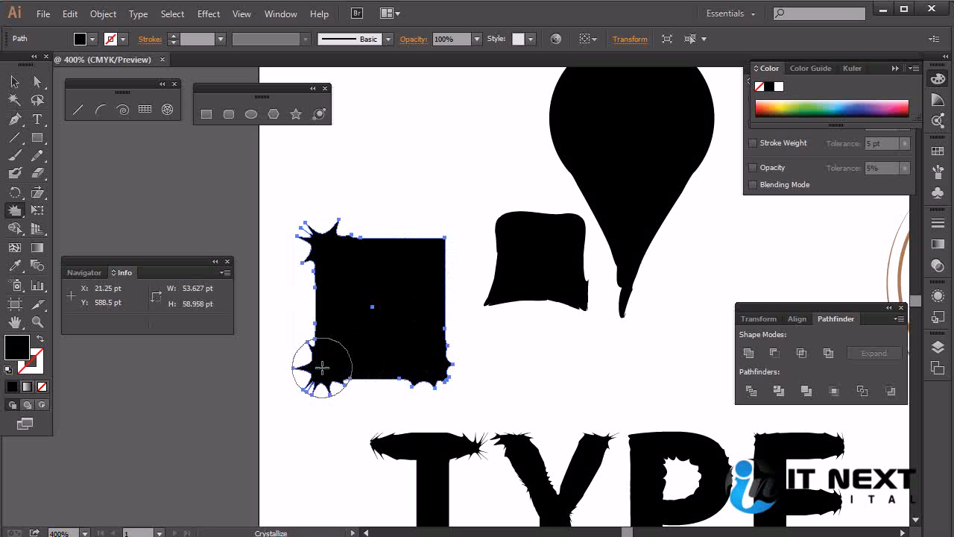
click(430, 250)
key(v)
click(481, 239)
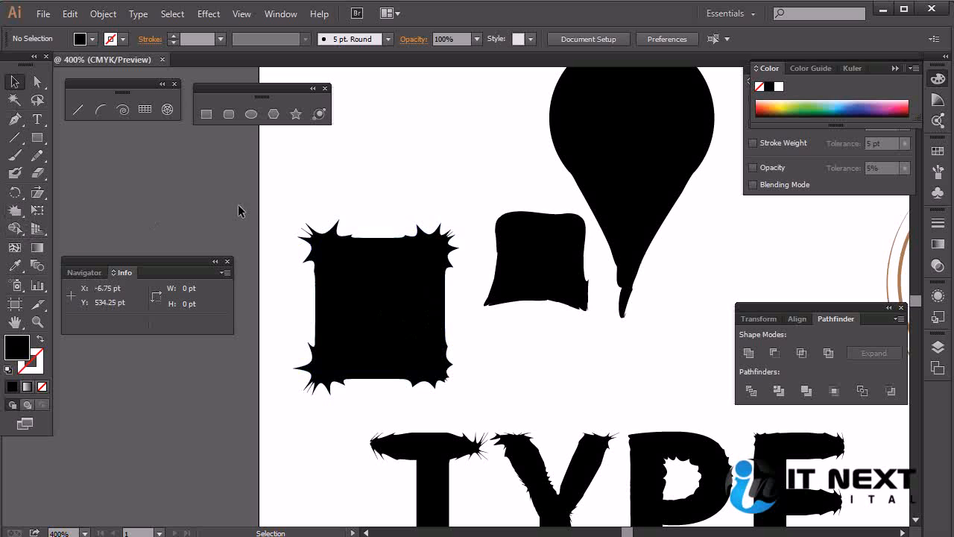
- Crystallize the rectangle's corners again with a much larger brush to pull out long spikes
click(15, 210)
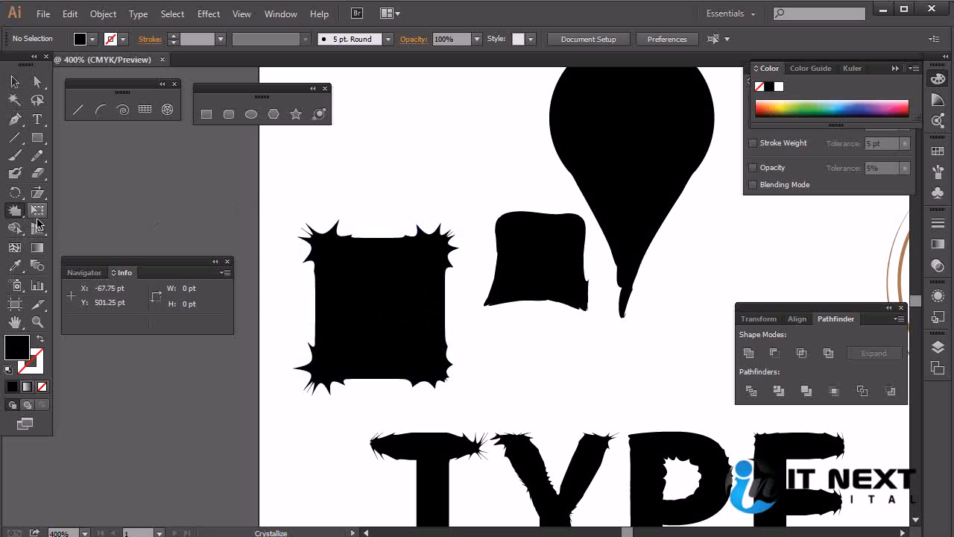
mouse_move(424, 351)
mouse_down()
mouse_move(478, 401)
mouse_move(438, 364)
mouse_up()
mouse_move(330, 273)
mouse_down()
mouse_move(342, 246)
mouse_move(420, 263)
mouse_move(315, 341)
mouse_move(311, 361)
mouse_up()
key(v)
click(353, 281)
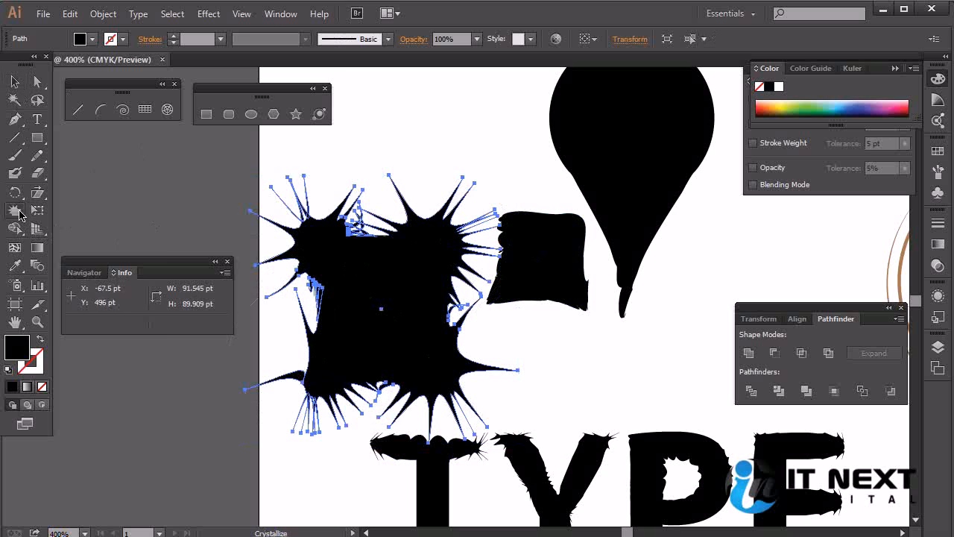
- Choose the Wrinkle tool and replace the spiky crystallized shape with a black square about 43.75 pt wide
click(20, 211)
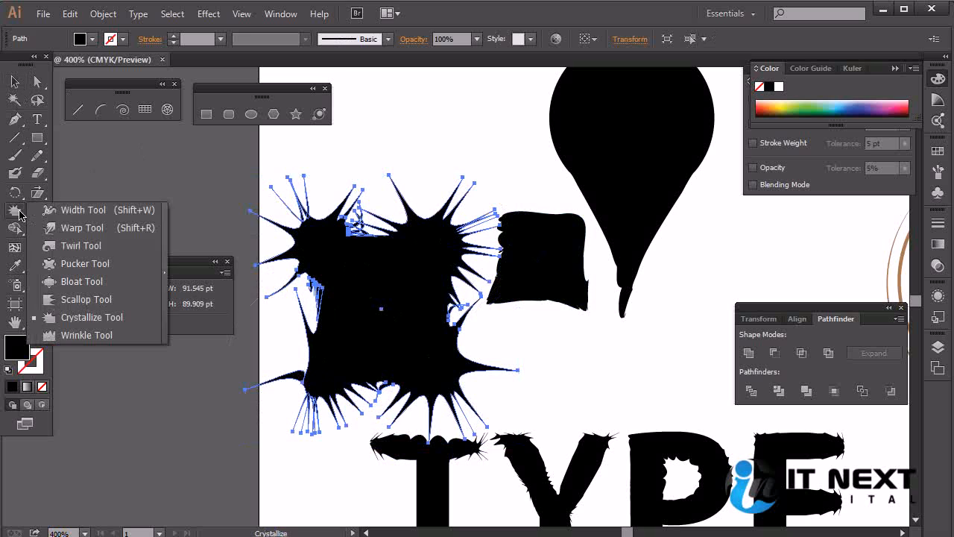
click(118, 336)
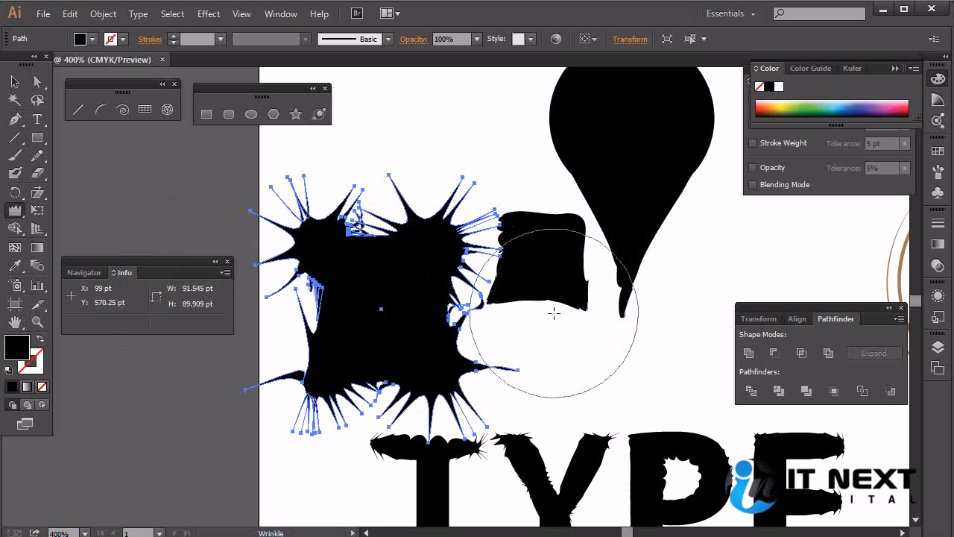
click(15, 82)
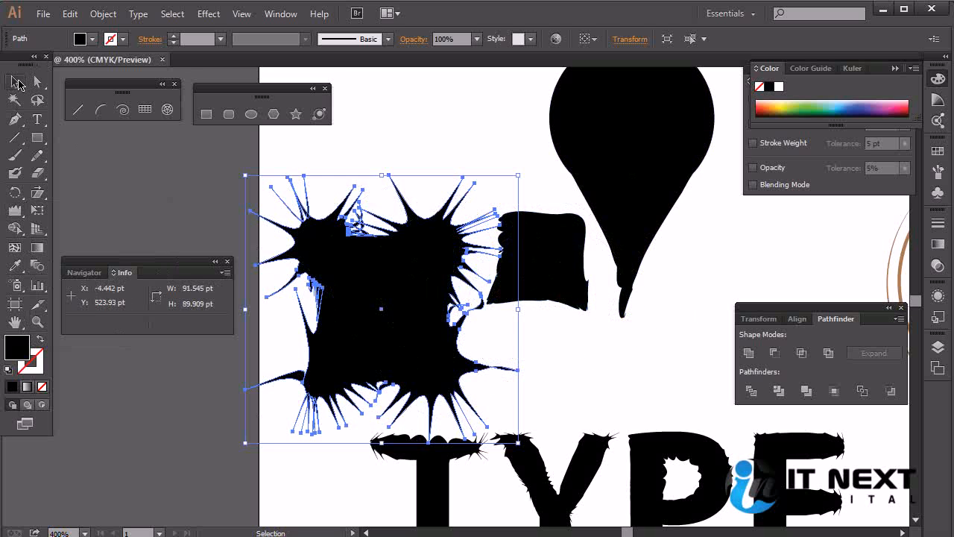
key(Delete)
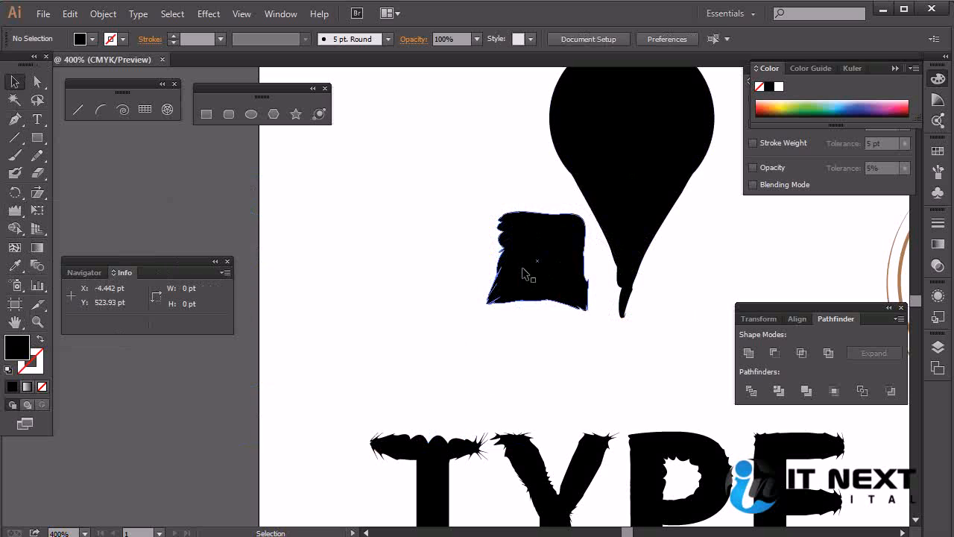
click(37, 138)
mouse_move(295, 211)
mouse_down()
mouse_move(475, 380)
mouse_move(424, 341)
mouse_up()
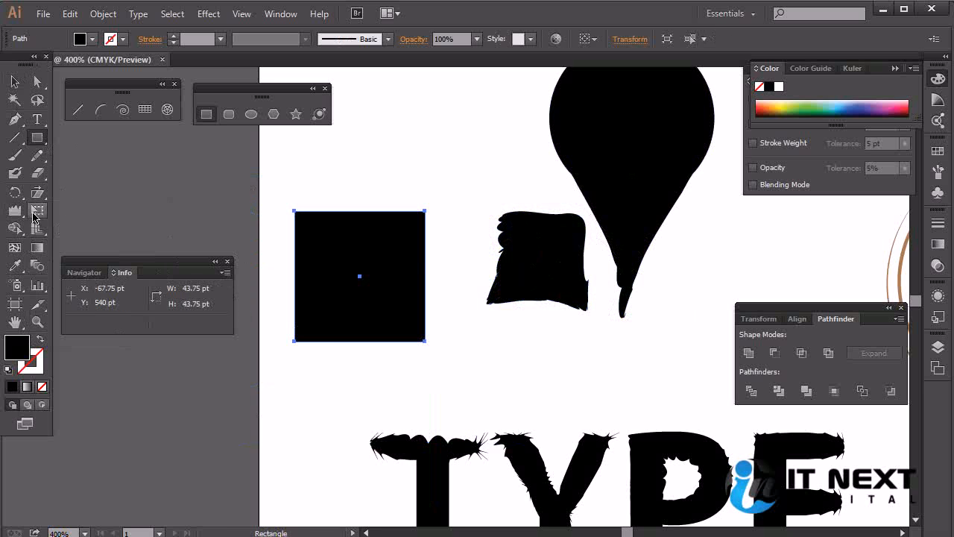
- Wrinkle the edges of the new square with the large brush and delete the wrinkled shape
click(15, 210)
mouse_move(398, 308)
mouse_down()
mouse_move(400, 318)
mouse_move(313, 236)
mouse_move(389, 236)
mouse_move(336, 290)
mouse_move(357, 243)
mouse_move(400, 279)
mouse_move(357, 275)
mouse_move(352, 258)
mouse_up()
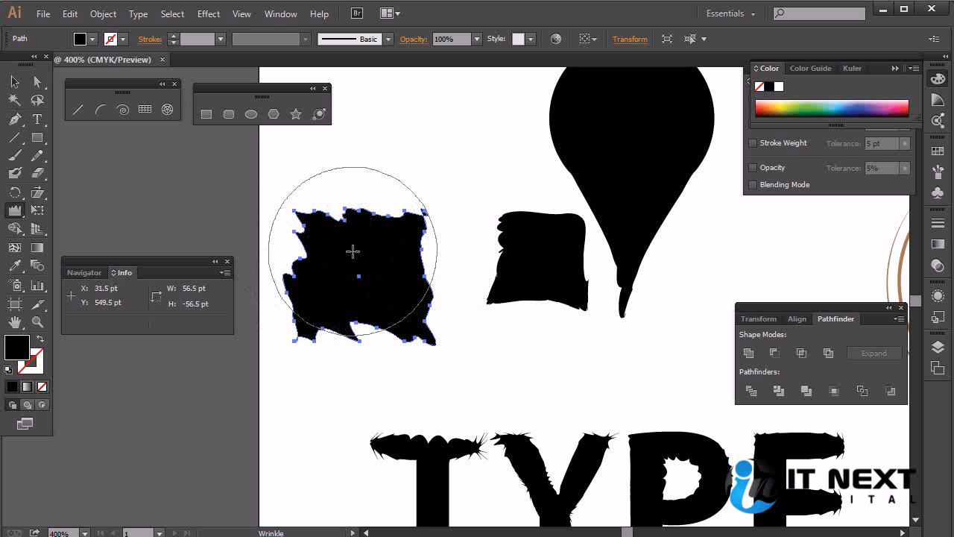
click(15, 82)
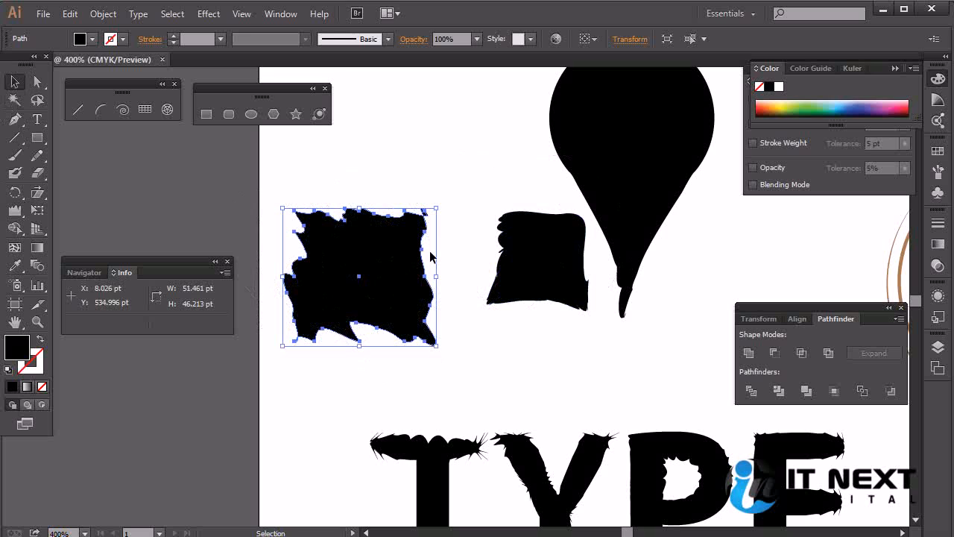
key(Delete)
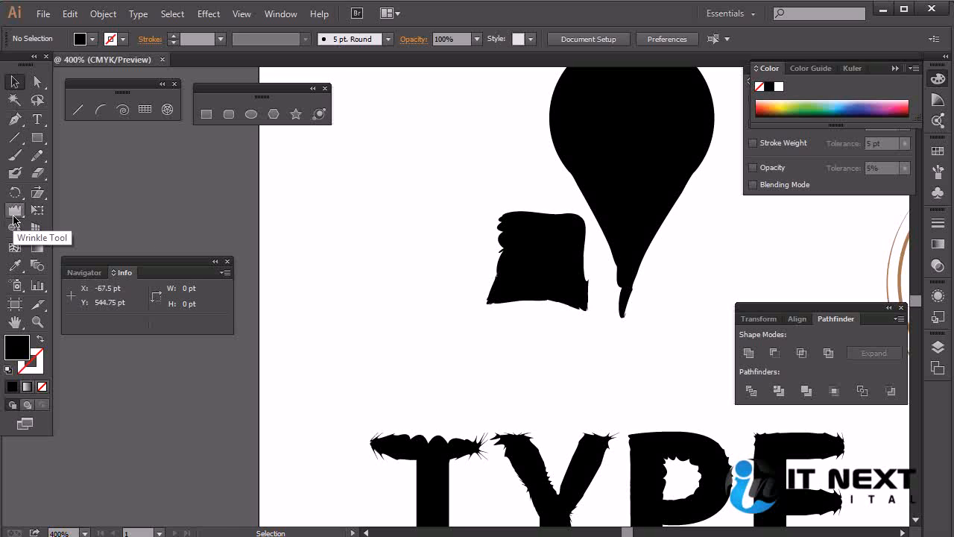
- Draw a black rectangle about 77.6 by 23.9 pt above the TYPE lettering and wrinkle its edges all around
click(37, 138)
mouse_move(307, 318)
mouse_down()
mouse_move(428, 377)
mouse_move(538, 389)
mouse_up()
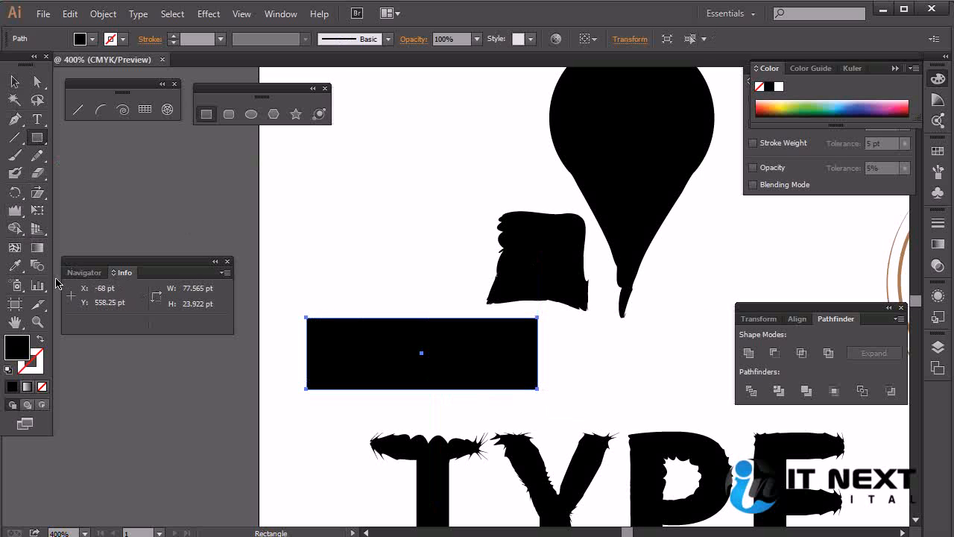
click(15, 210)
mouse_move(343, 281)
mouse_down()
mouse_move(492, 283)
mouse_move(521, 379)
mouse_move(502, 396)
mouse_move(349, 404)
mouse_move(395, 375)
mouse_move(373, 369)
mouse_move(494, 379)
mouse_move(588, 373)
mouse_up()
click(15, 82)
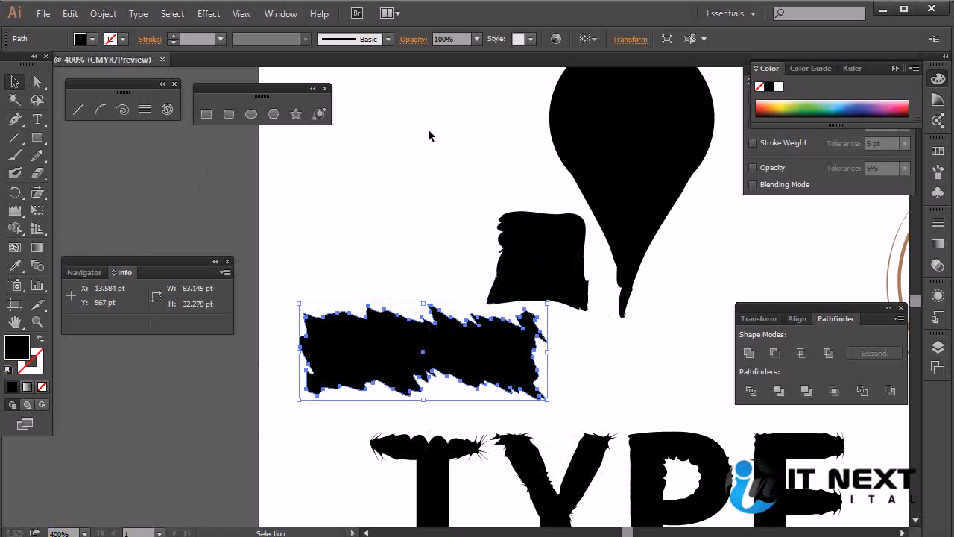
click(425, 176)
- Add the text "Readmore" above the wrinkled rectangle
key(t)
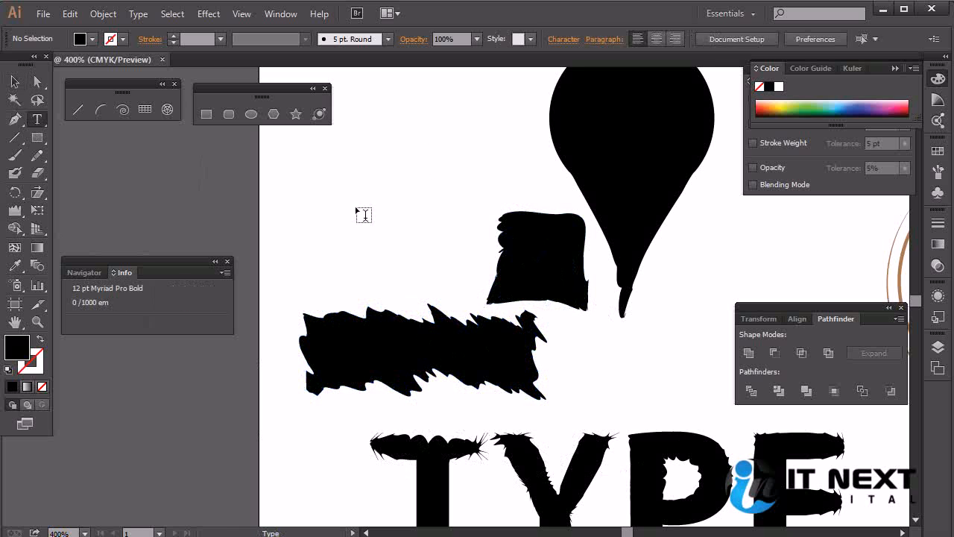
click(317, 225)
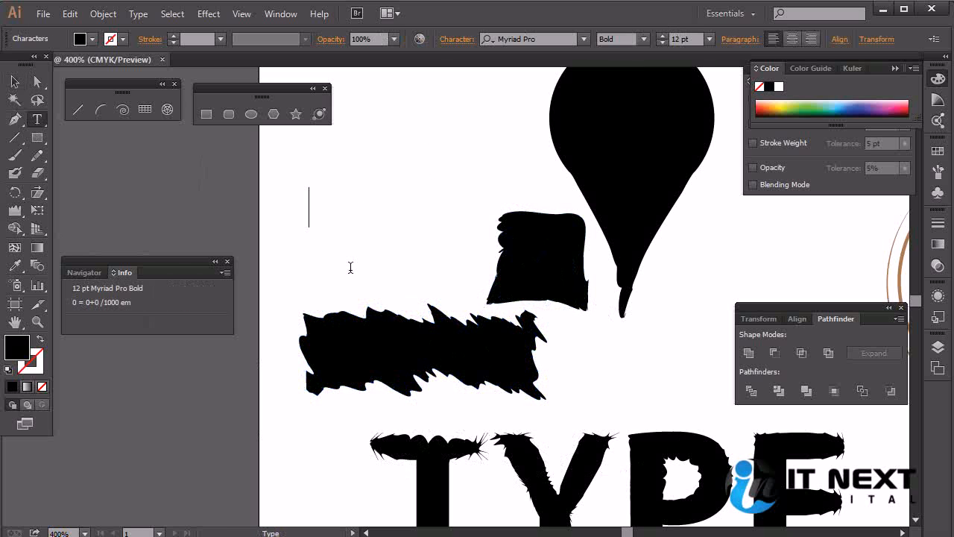
text(Readmor)
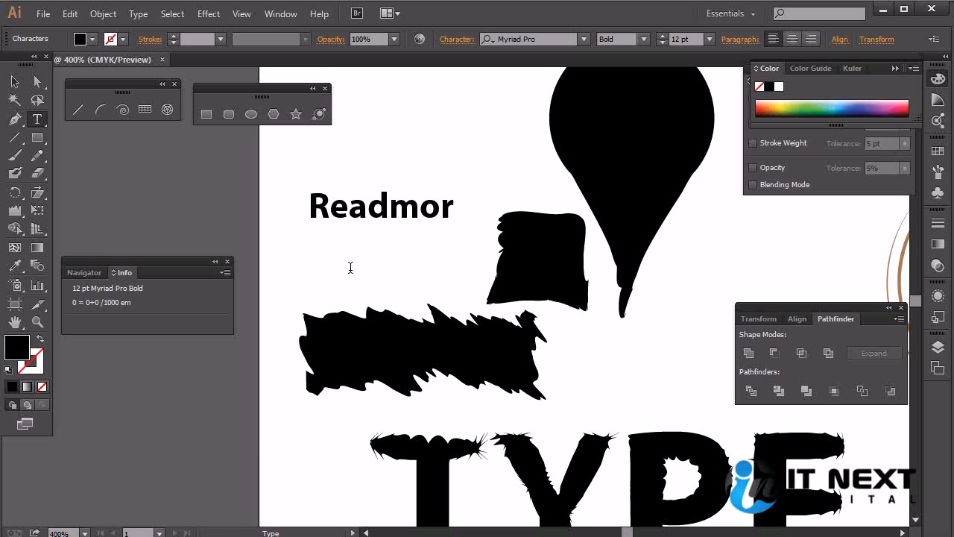
- Set the whole Readmore text to 8 pt and give it a white fill
key(ctrl+a)
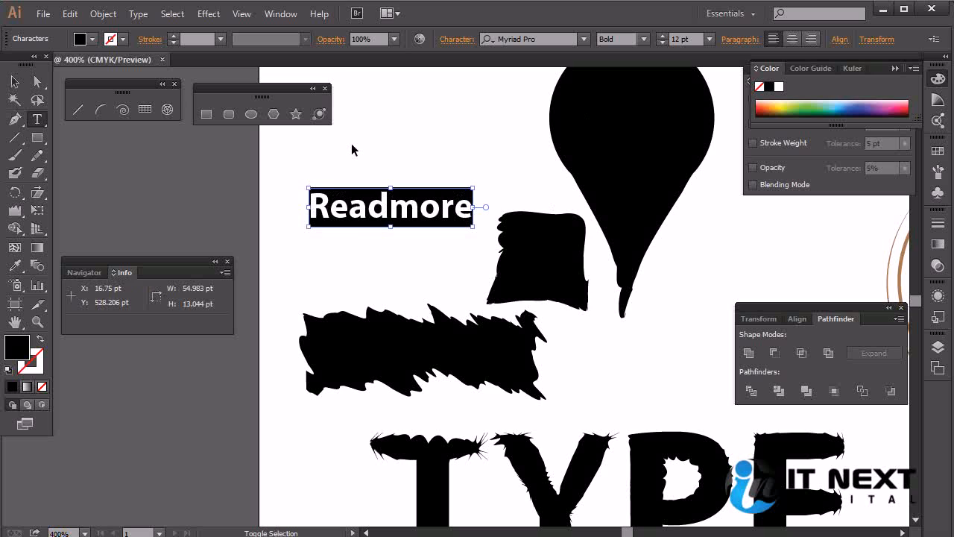
key(ctrl+shift+comma)
key(ctrl+shift+comma)
key(ctrl+shift+comma)
key(ctrl+shift+comma)
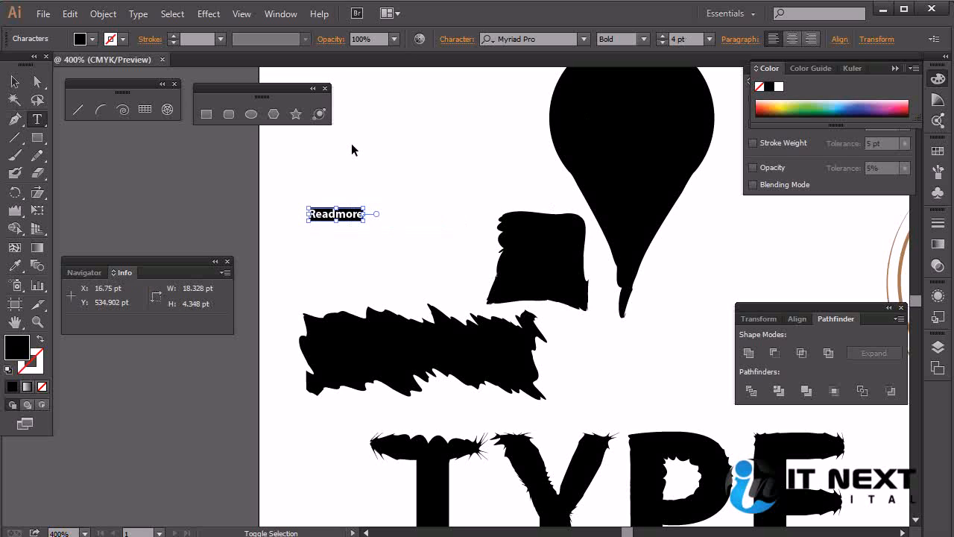
key(ctrl+shift+period)
key(ctrl+shift+period)
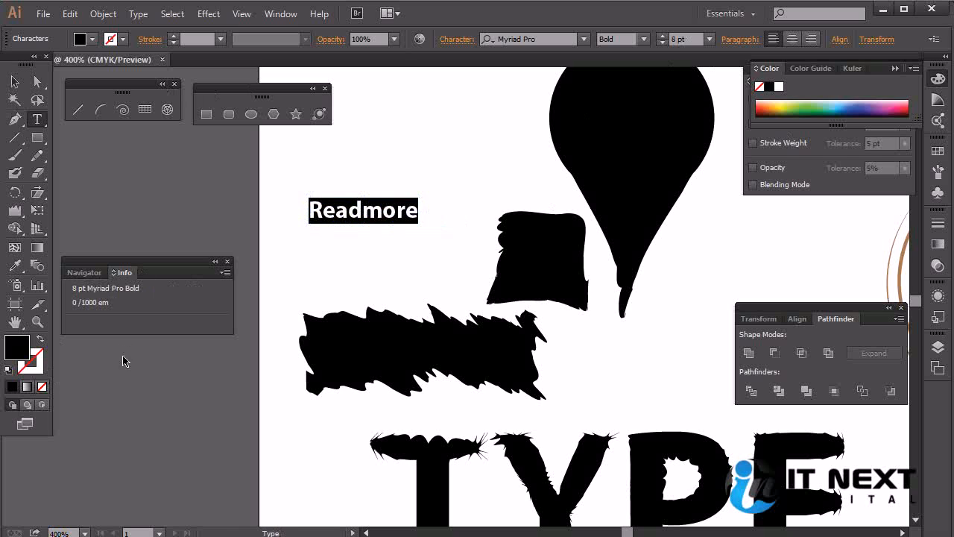
click(779, 88)
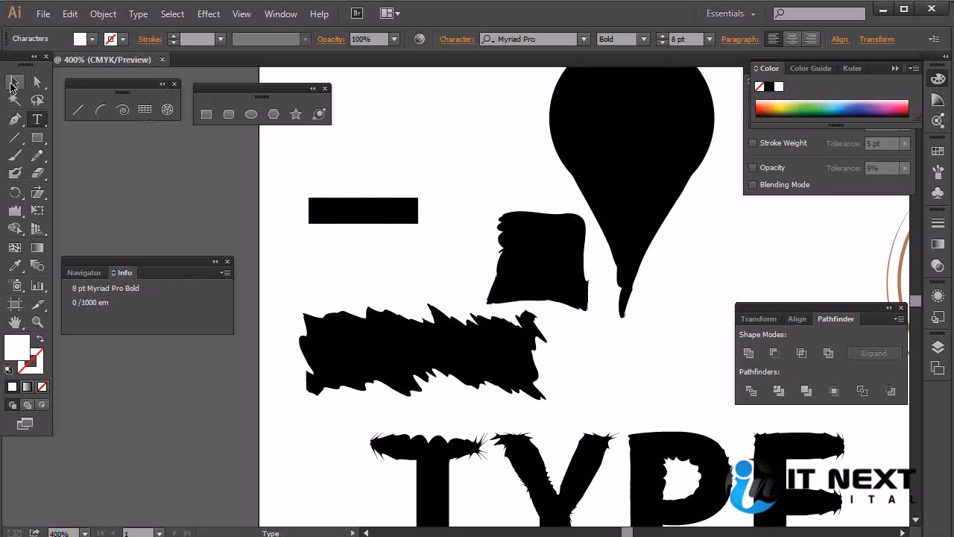
- Move the white Readmore text onto the wrinkled black rectangle and deselect it
click(15, 82)
drag(388, 211, 415, 349)
click(657, 374)
- Set the Readmore text on the banner to 12 pt in the Regular font style and deselect it
double_click(413, 351)
double_click(415, 351)
key(ctrl+shift+period)
key(ctrl+shift+period)
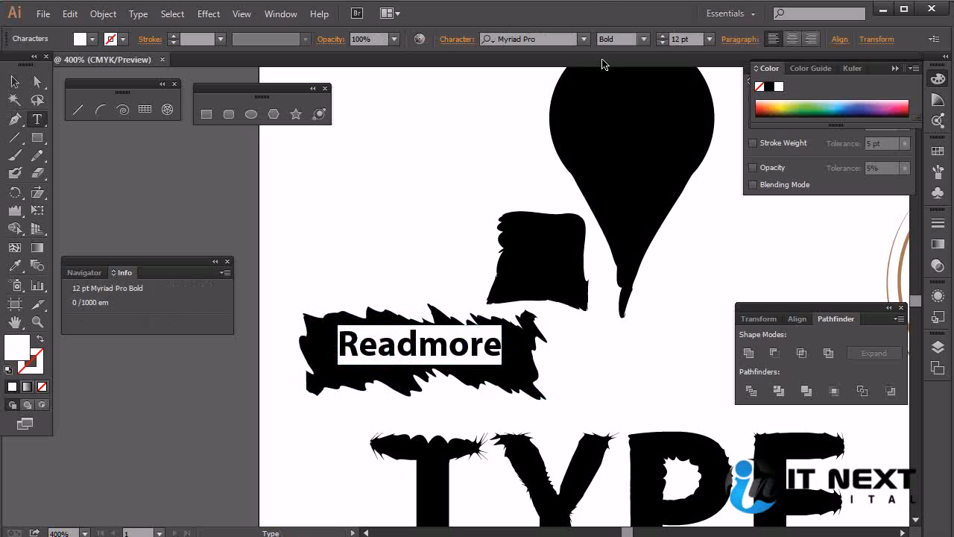
click(643, 39)
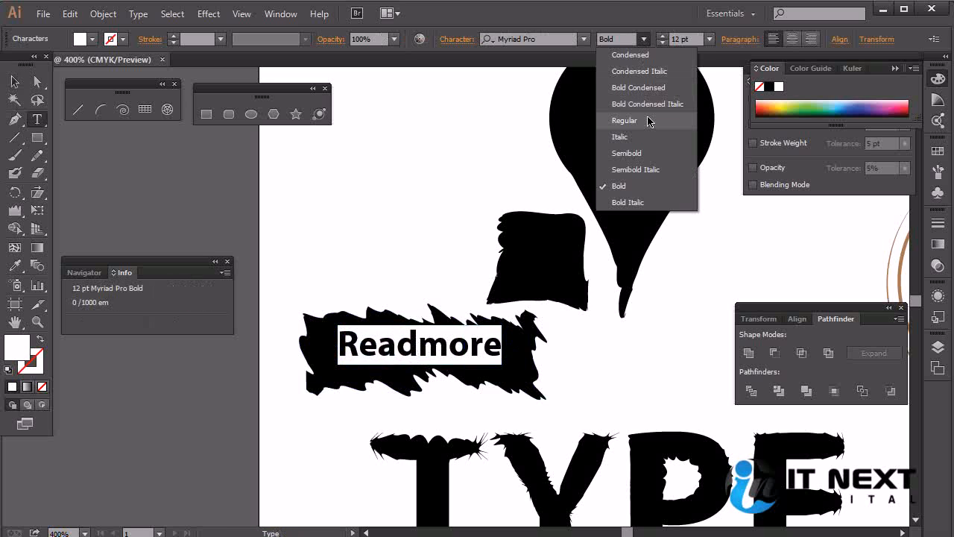
click(647, 121)
click(14, 82)
click(469, 141)
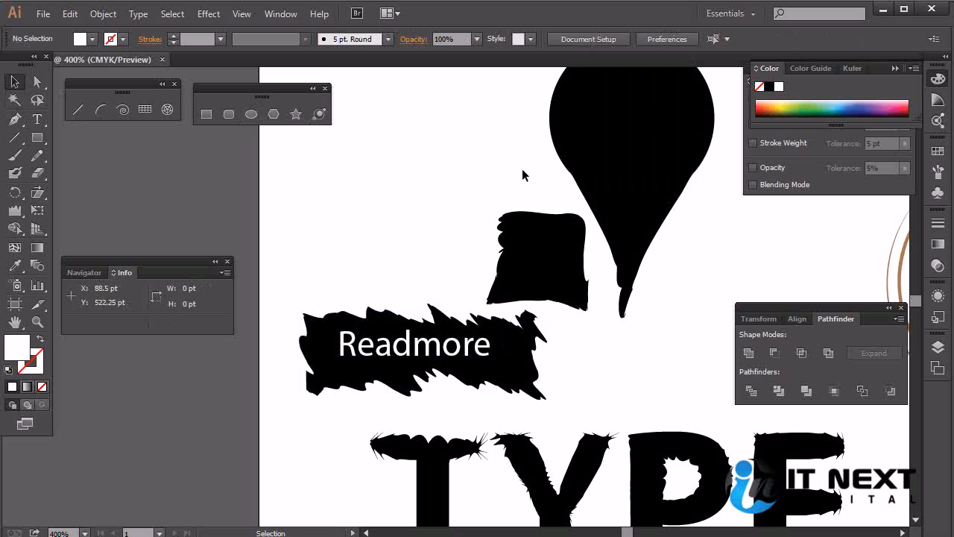
- Nudge the Readmore text slightly down on its banner and move text and banner together up into the empty area
drag(468, 351, 468, 354)
click(621, 360)
click(521, 378)
shift+click(458, 361)
drag(463, 358, 455, 145)
click(693, 244)
- Fill the wrinkled banner behind the Readmore text with a blue-violet from the color spectrum and deselect it
drag(545, 211, 581, 351)
click(545, 281)
drag(824, 109, 870, 105)
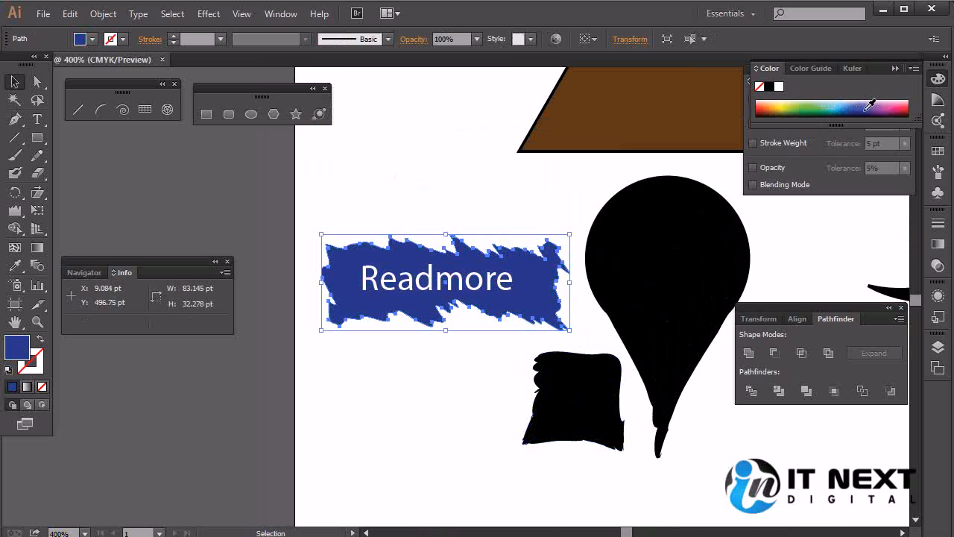
click(425, 177)
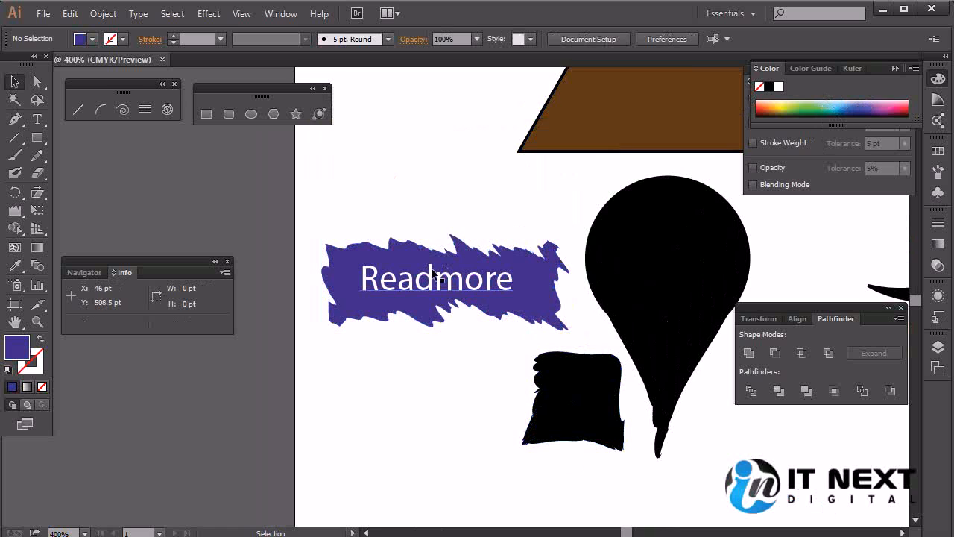
- Review the distortion tools grouped with the Wrinkle tool and switch to the Free Transform tool
click(15, 212)
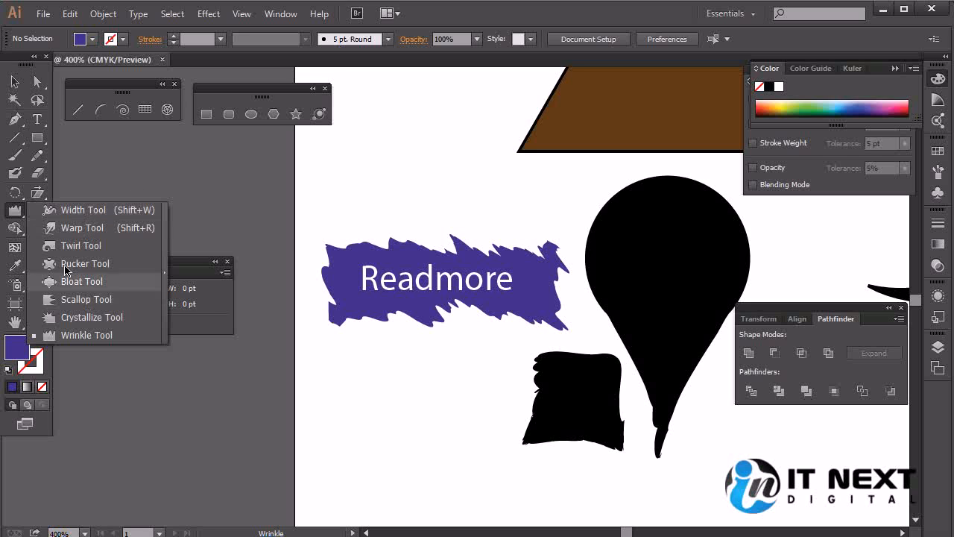
click(262, 160)
click(37, 212)
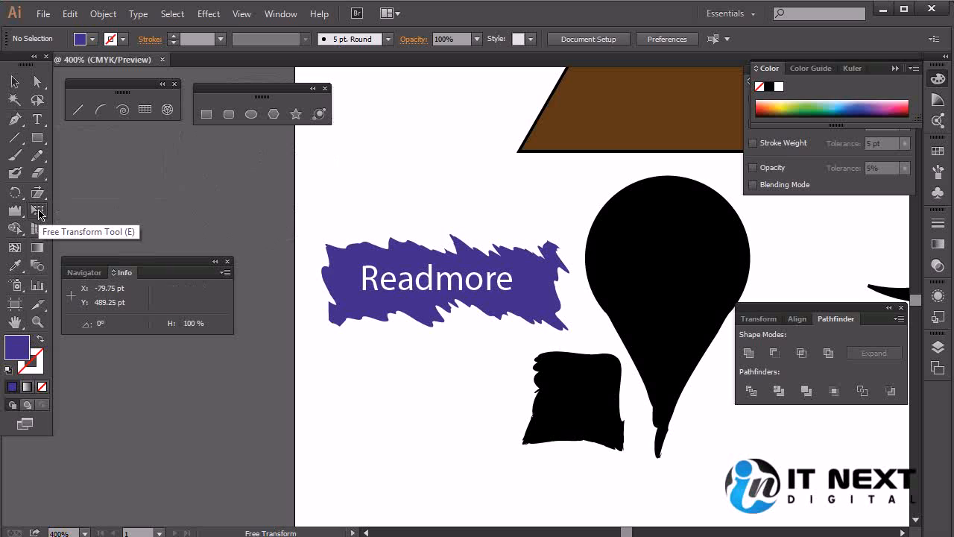